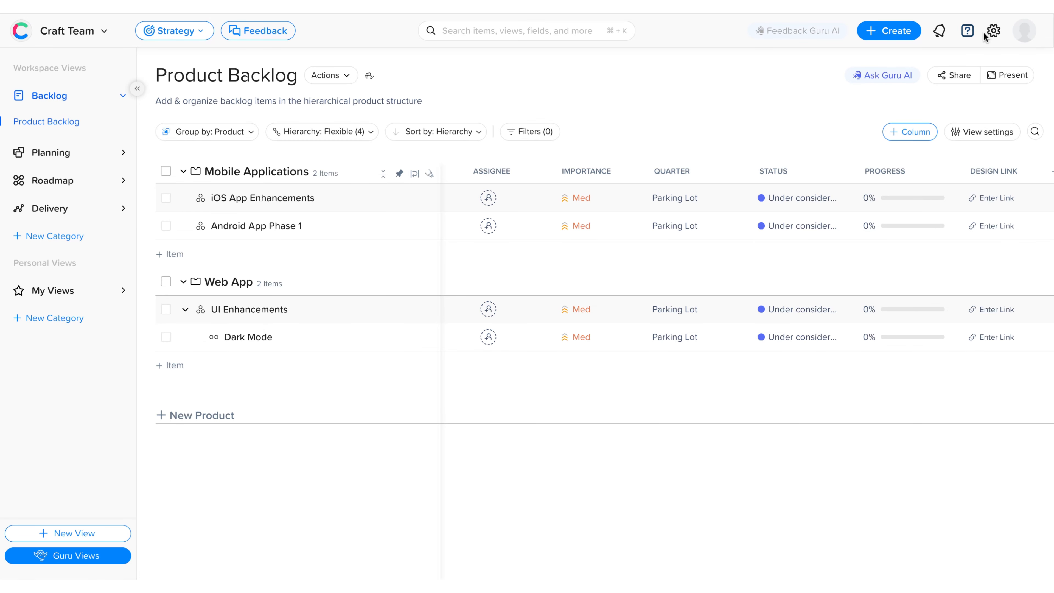
# - Open the workspace's system field settings and open the Importance field for editing
pyautogui.click(992, 32)
pyautogui.click(992, 101)
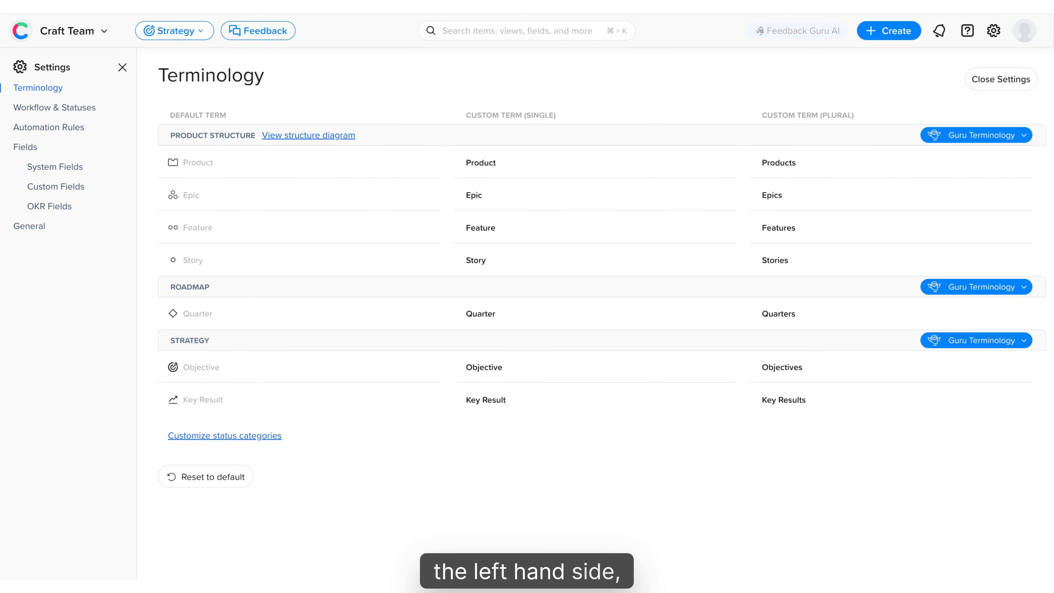
pyautogui.click(58, 168)
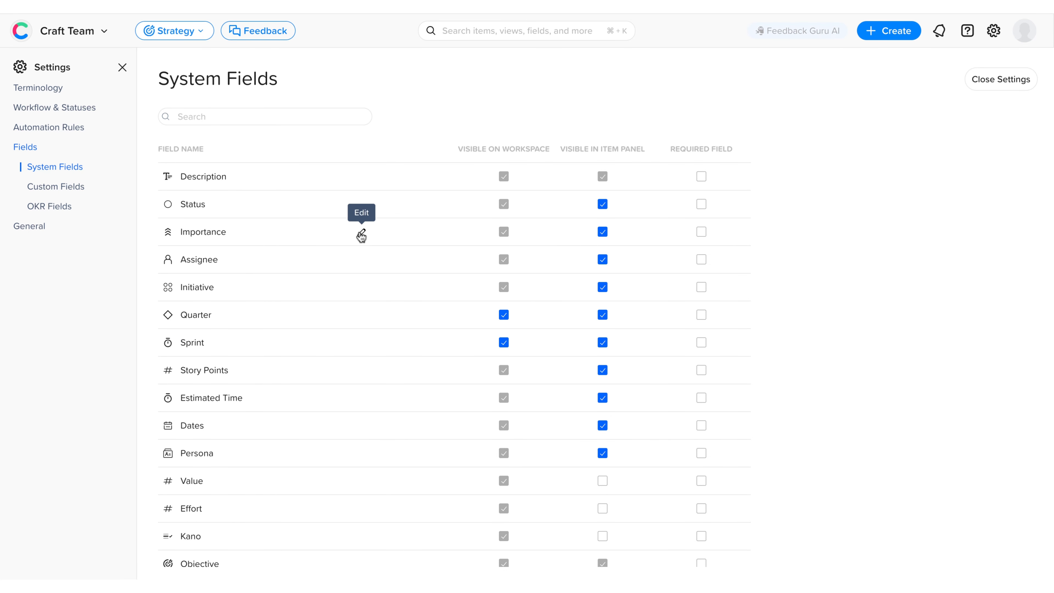
pyautogui.click(362, 235)
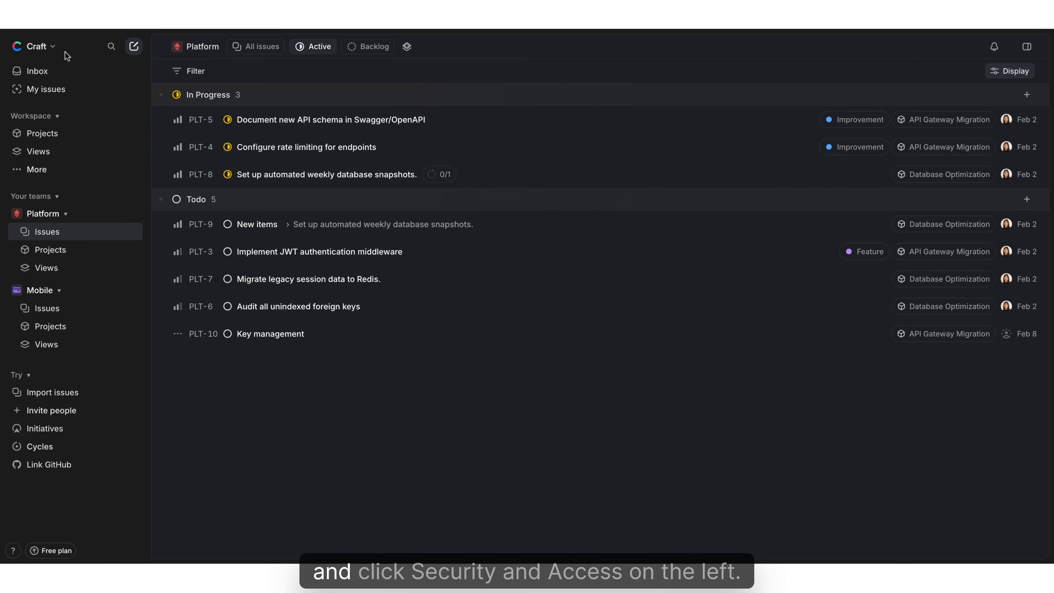
# - Switch to Linear and go to the personal API keys in the Security & access settings
pyautogui.click(49, 47)
pyautogui.click(32, 71)
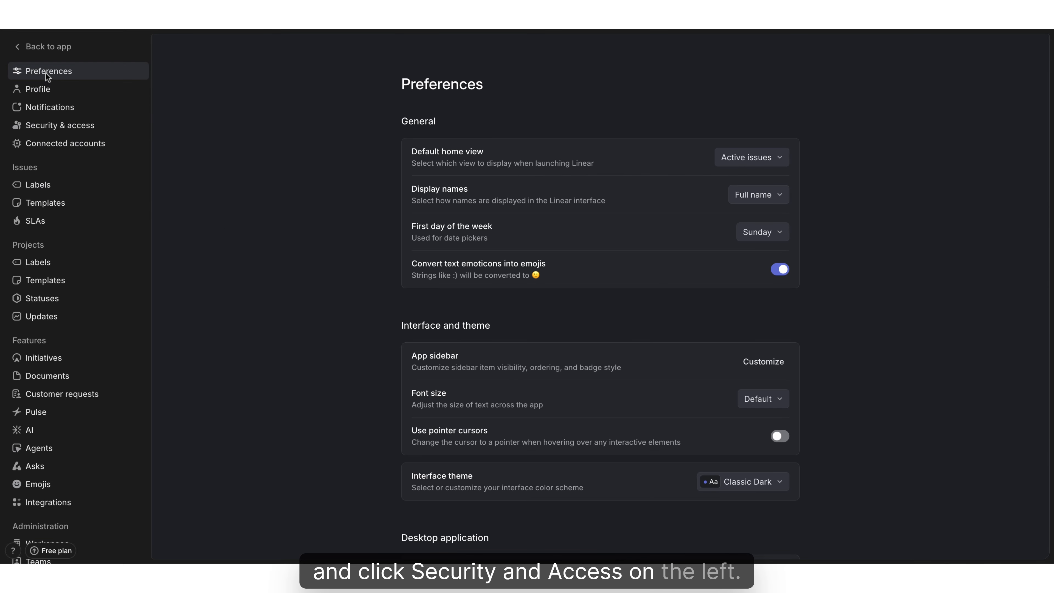
pyautogui.click(42, 127)
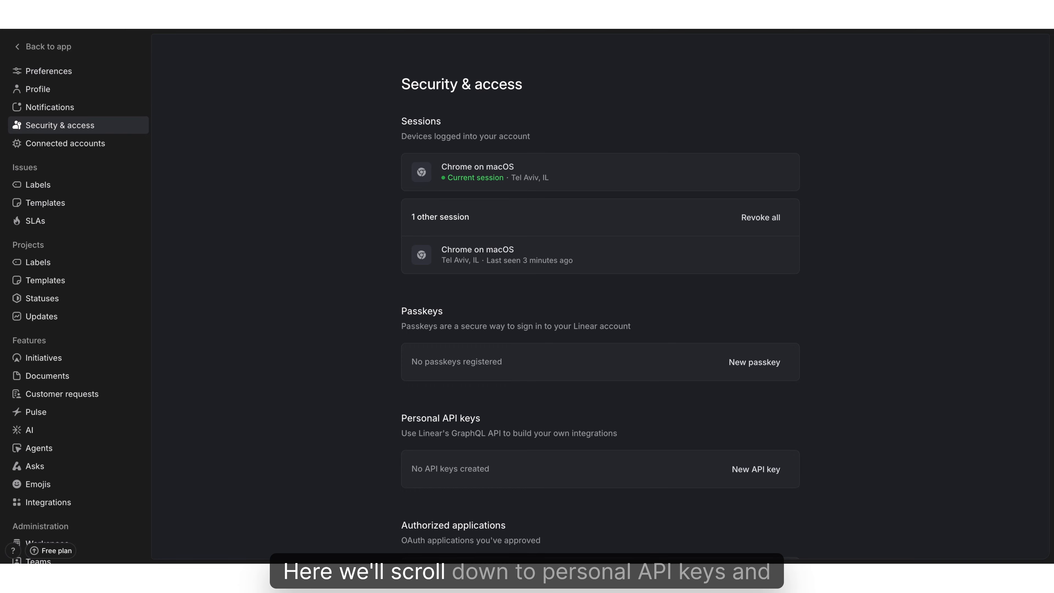
pyautogui.scroll(-3, 820, 339)
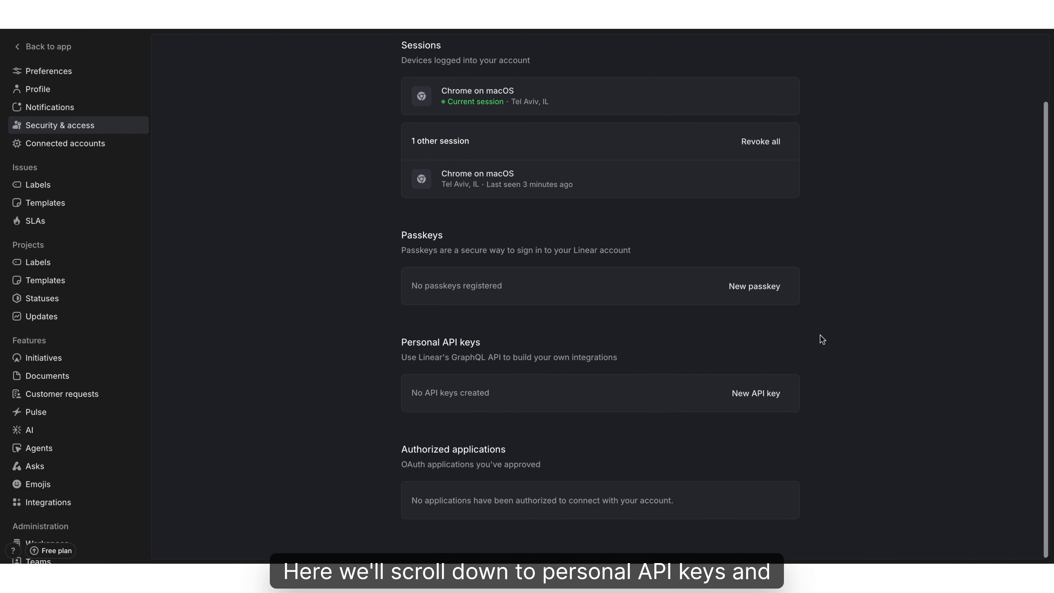
# - Create a personal API key named Craft.io with only Read and Write permissions for all teams, and copy the key
pyautogui.click(757, 394)
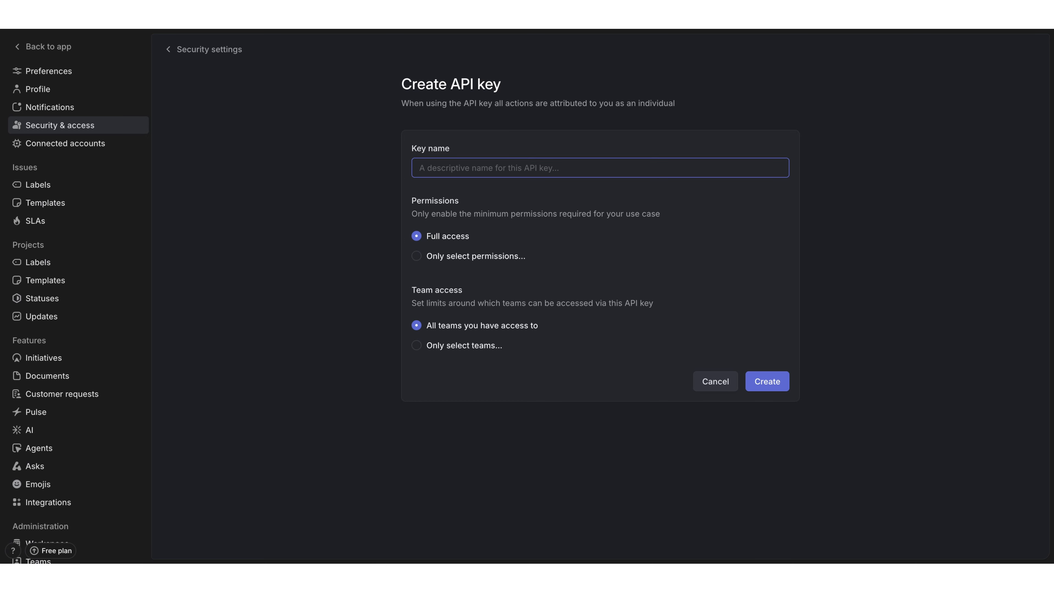
pyautogui.write('Craft.io')
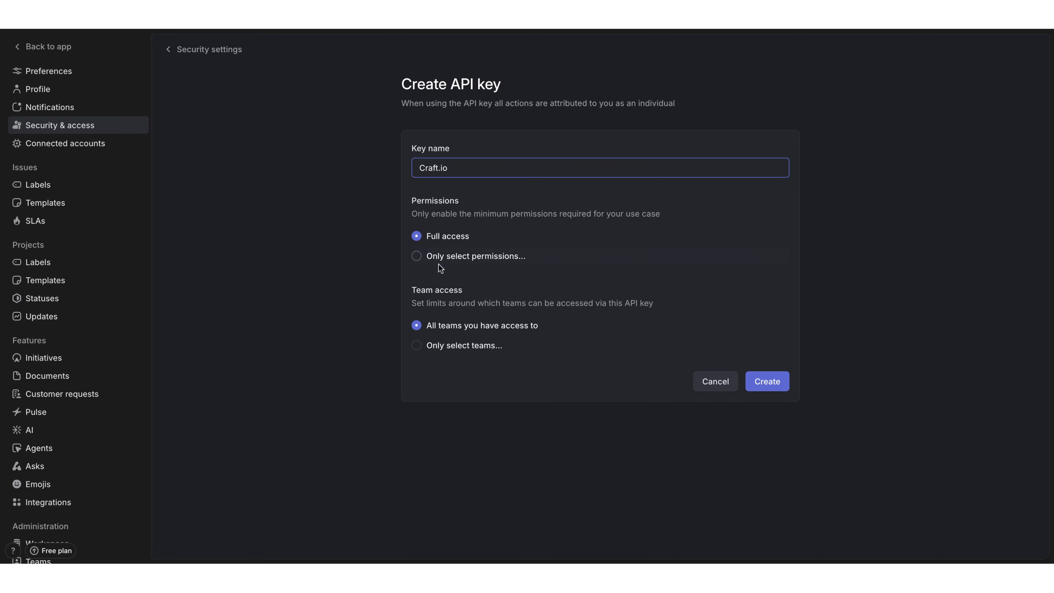
pyautogui.click(417, 256)
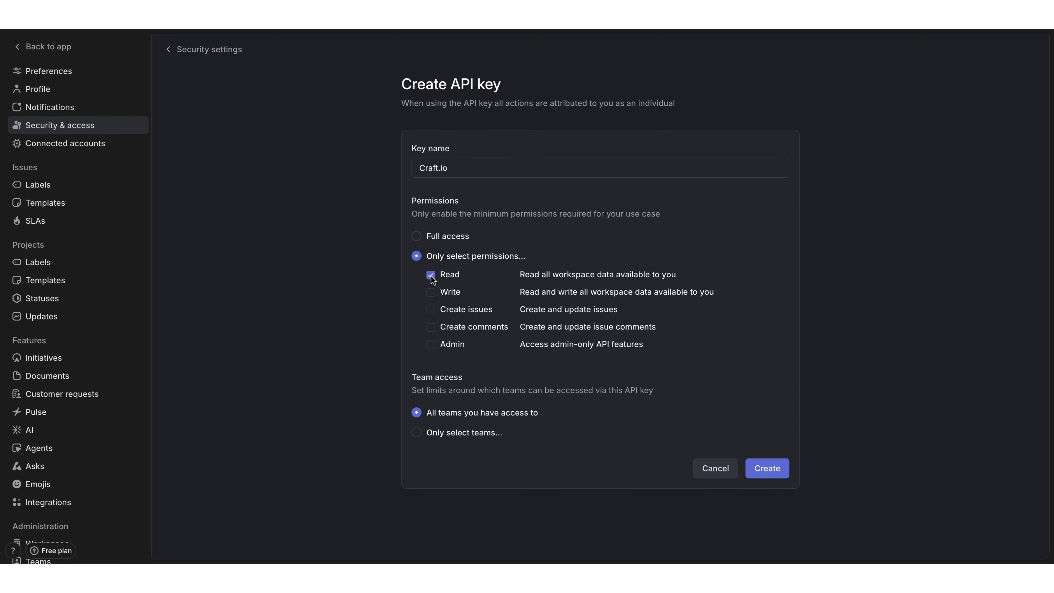
pyautogui.click(431, 292)
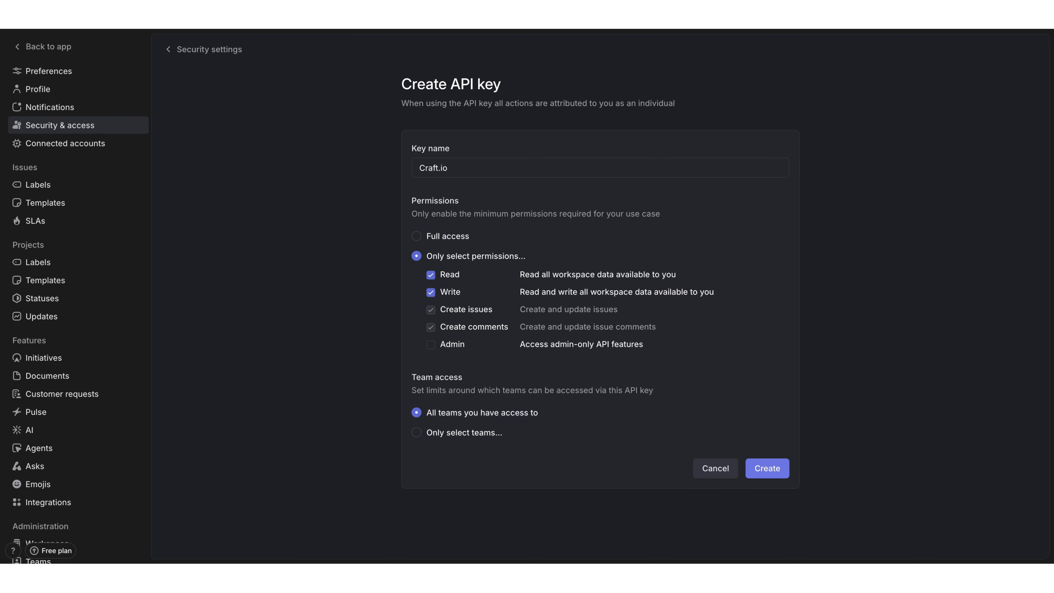
pyautogui.click(767, 468)
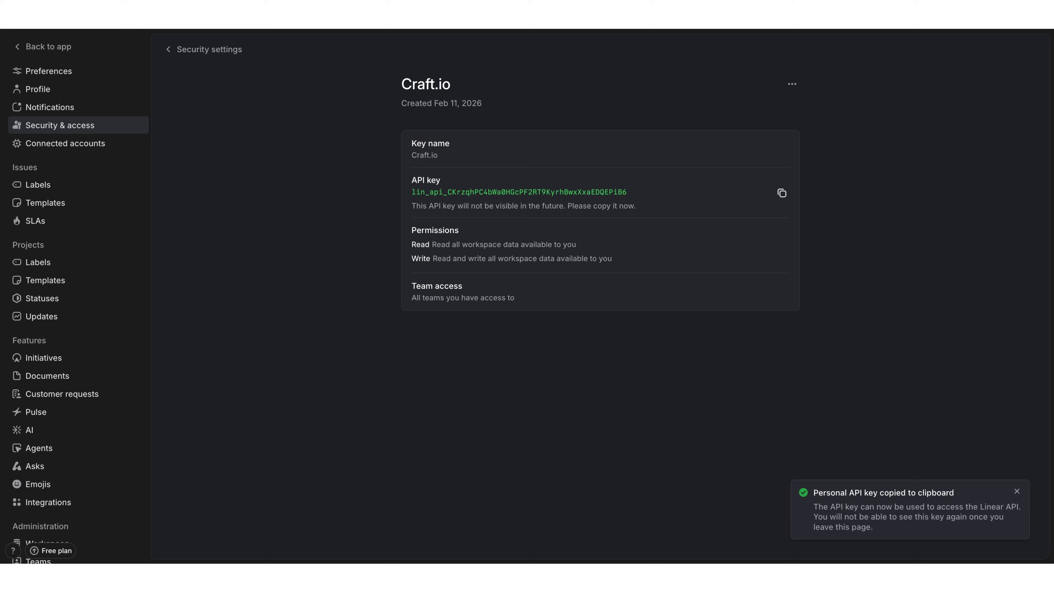
pyautogui.click(783, 194)
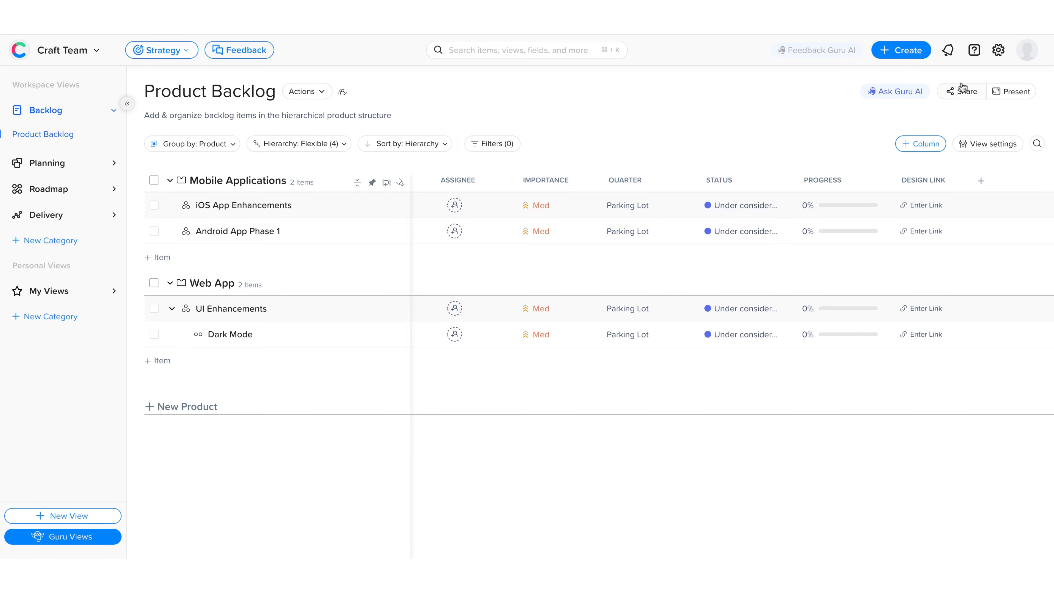
# - Switch to Craft.io and start connecting Linear from the workspace's integrations
pyautogui.click(999, 52)
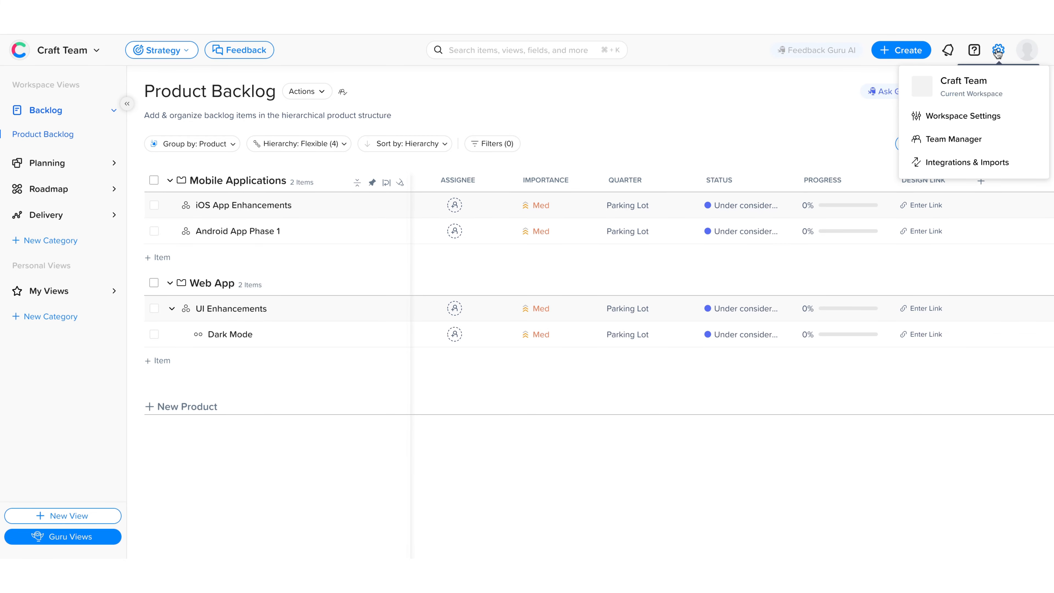
pyautogui.click(968, 166)
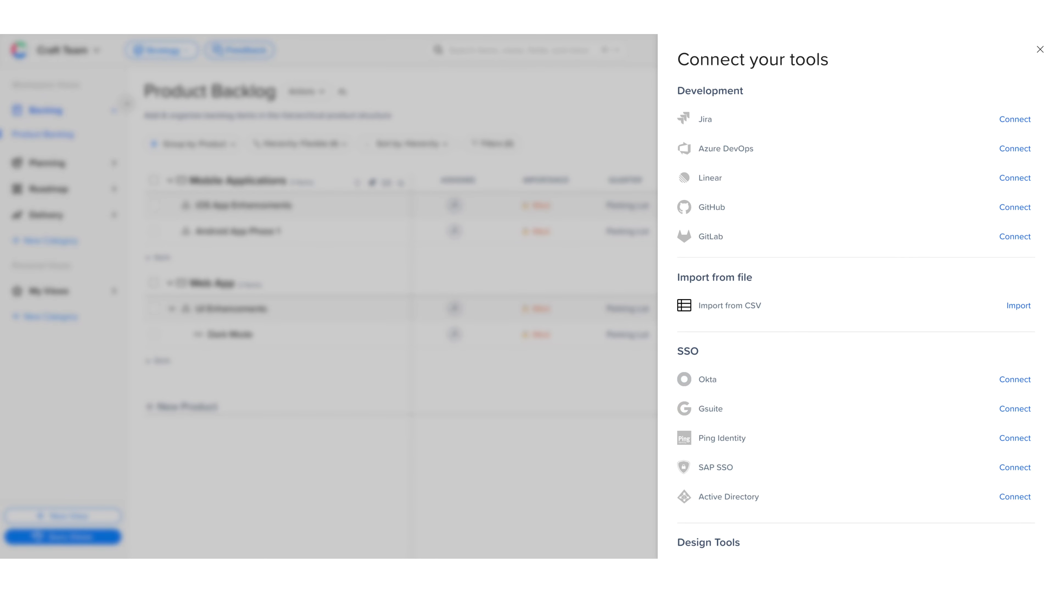
pyautogui.click(1013, 179)
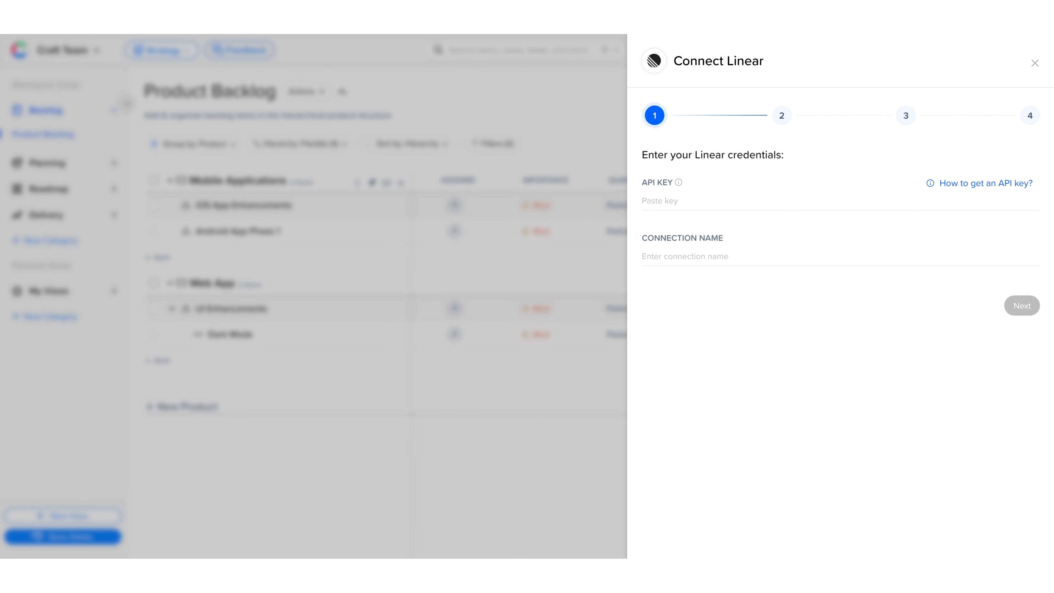
# - Paste the Linear API key, name the connection Linear App, and continue to team selection
pyautogui.click(724, 197)
pyautogui.hotkey('ctrl', 'v')
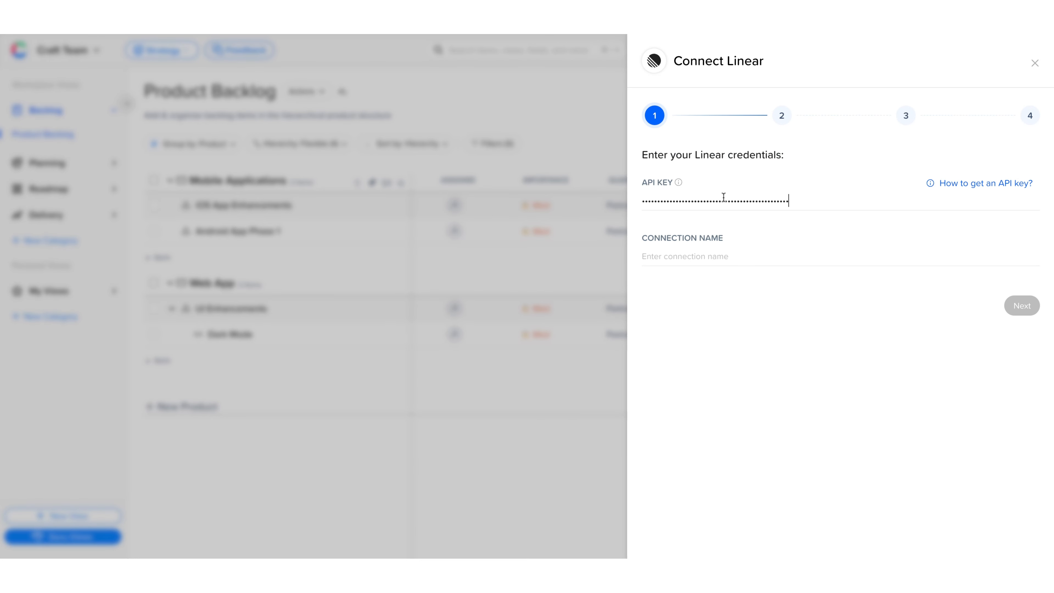
pyautogui.click(688, 253)
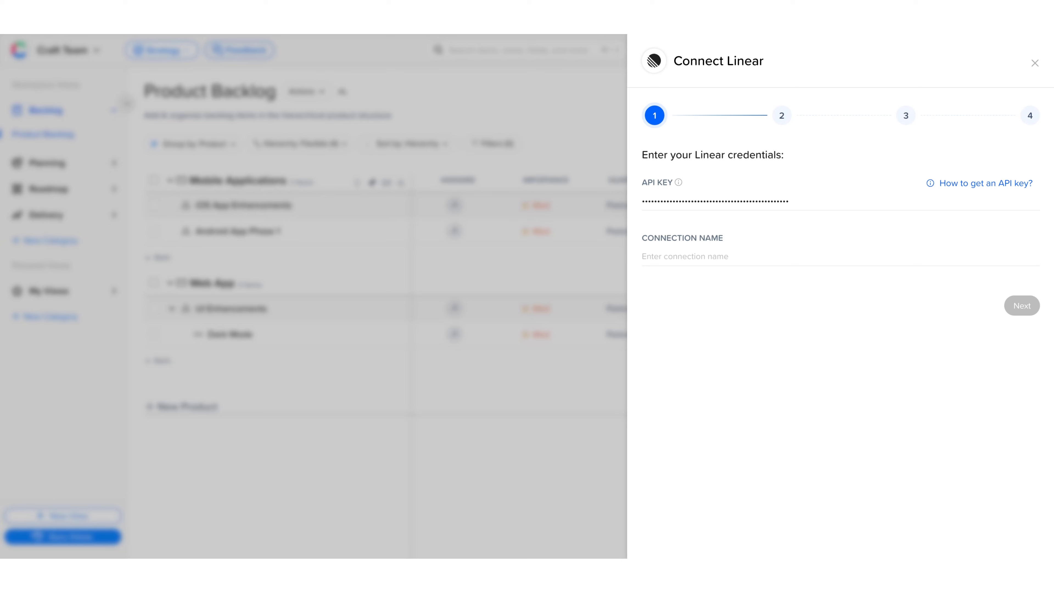
pyautogui.write('Linear App')
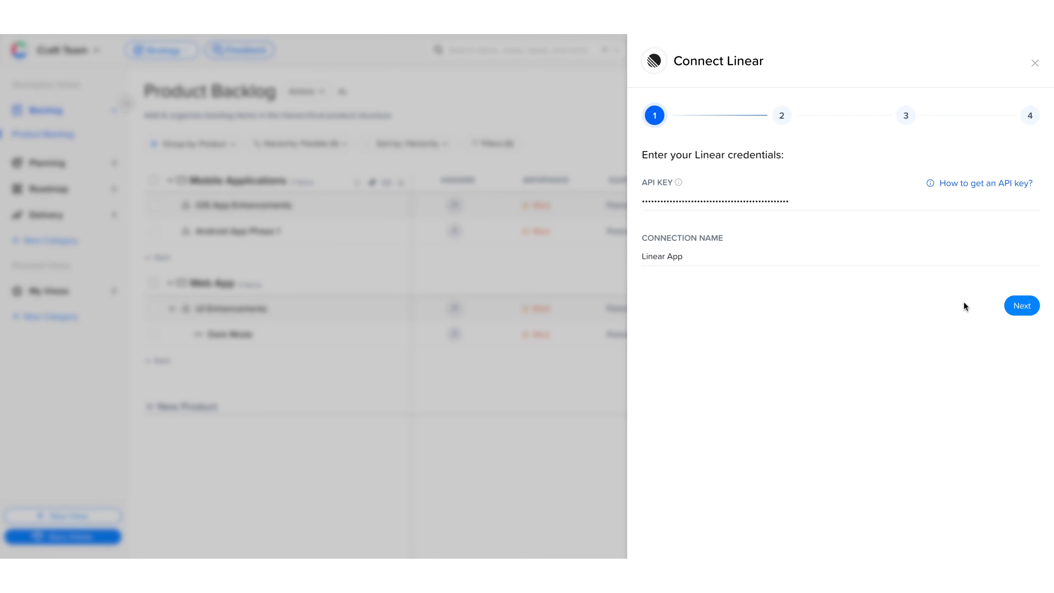
pyautogui.click(1021, 308)
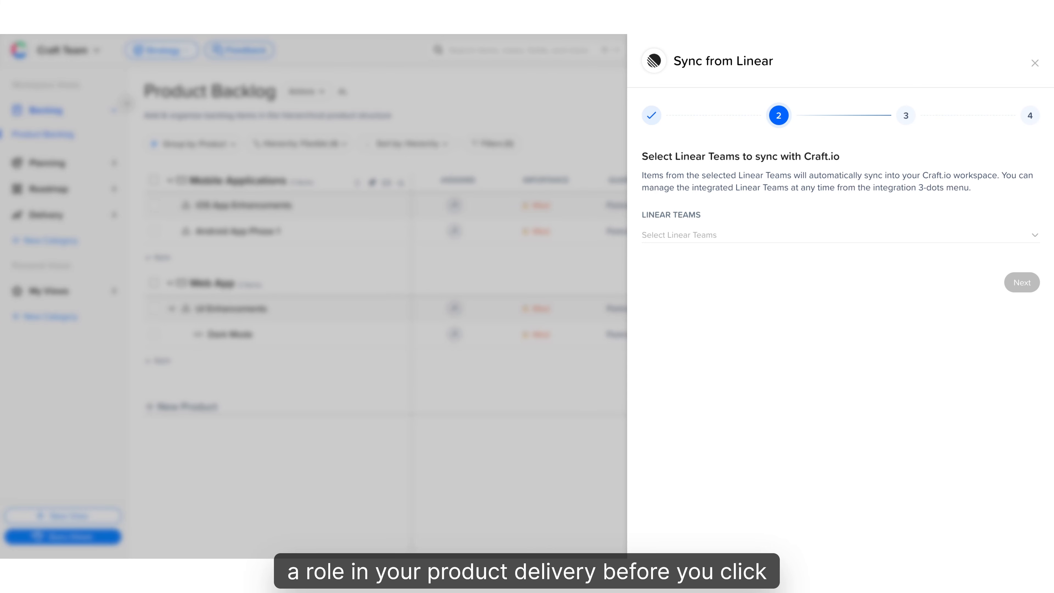
# - Choose the Mobile and Platform Linear teams to sync with Craft.io and continue to the mapping
pyautogui.click(981, 243)
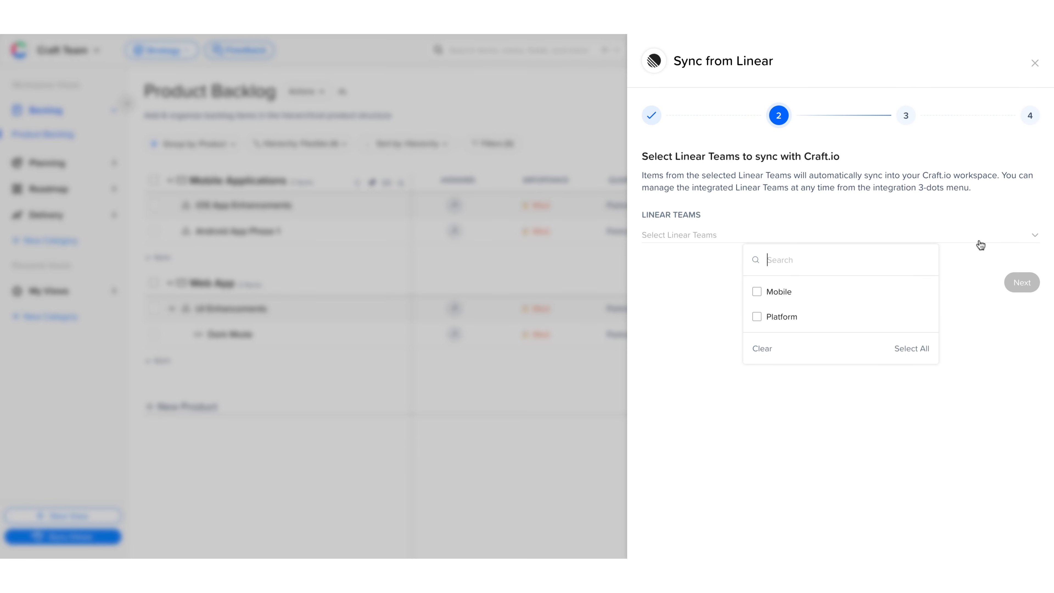
pyautogui.click(757, 293)
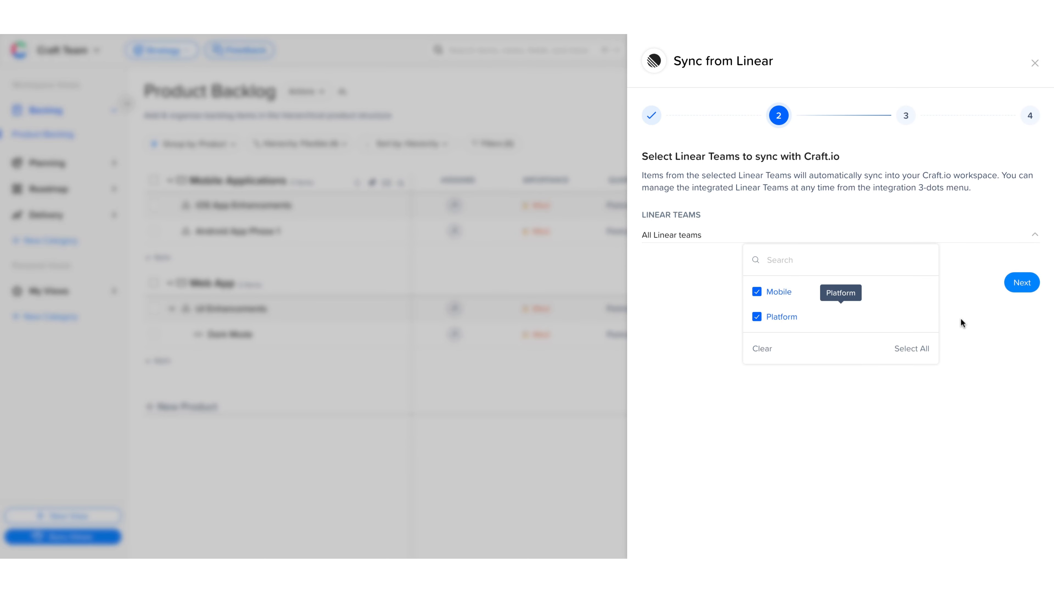
pyautogui.click(987, 320)
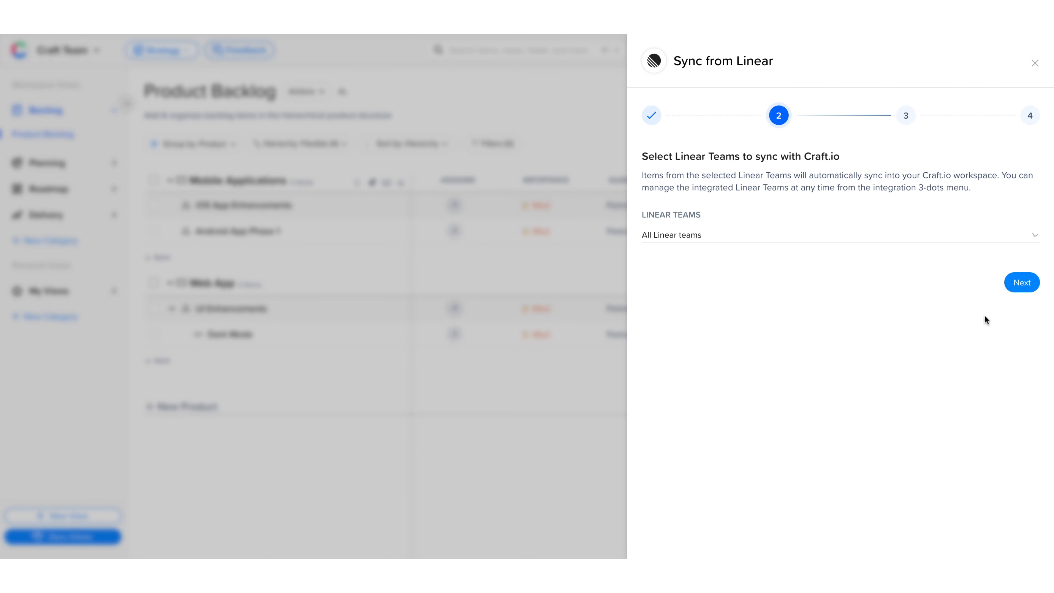
pyautogui.click(1021, 284)
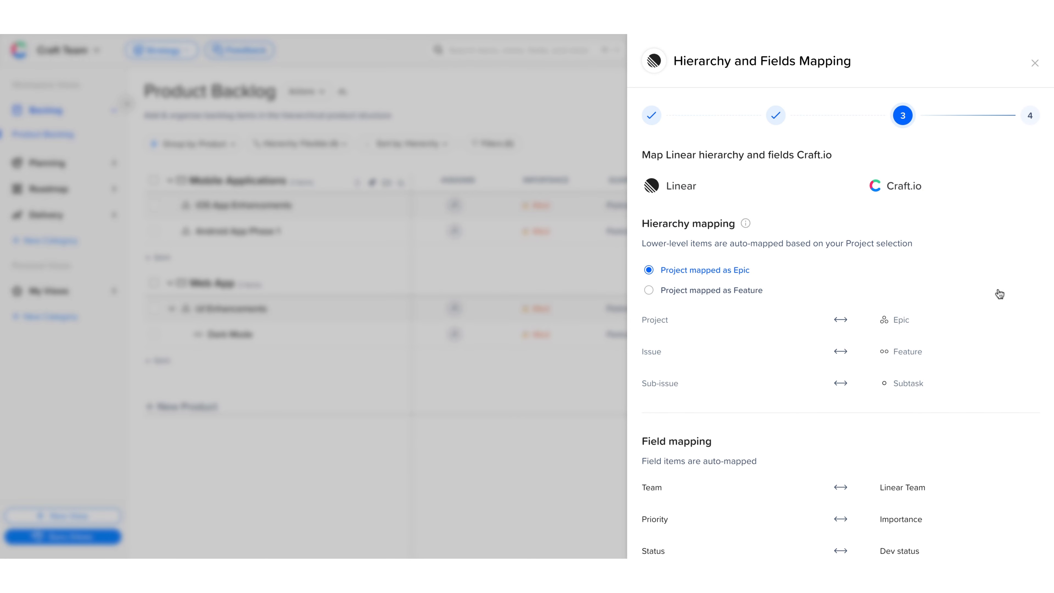
# - Compare the Feature mapping, keep Linear projects mapped as Epic, and save the hierarchy and field mapping
pyautogui.click(649, 291)
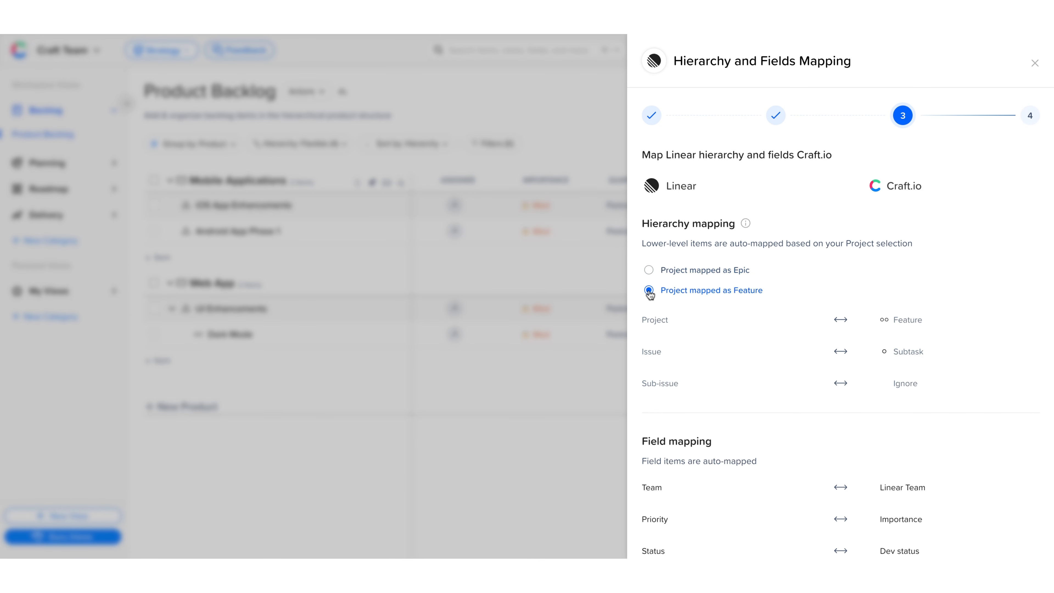
pyautogui.click(649, 271)
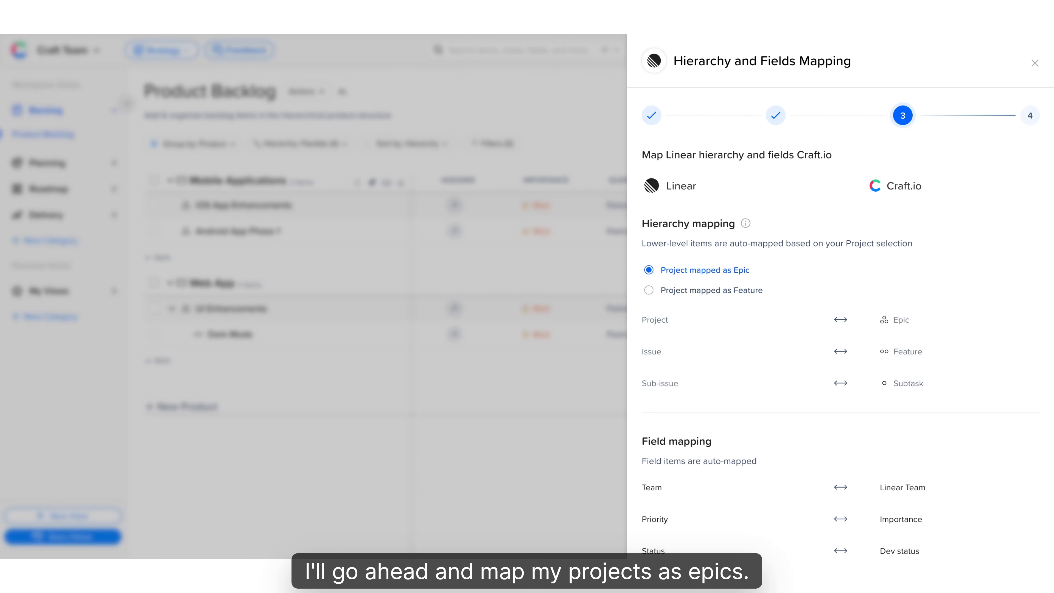
pyautogui.scroll(-4, 840, 291)
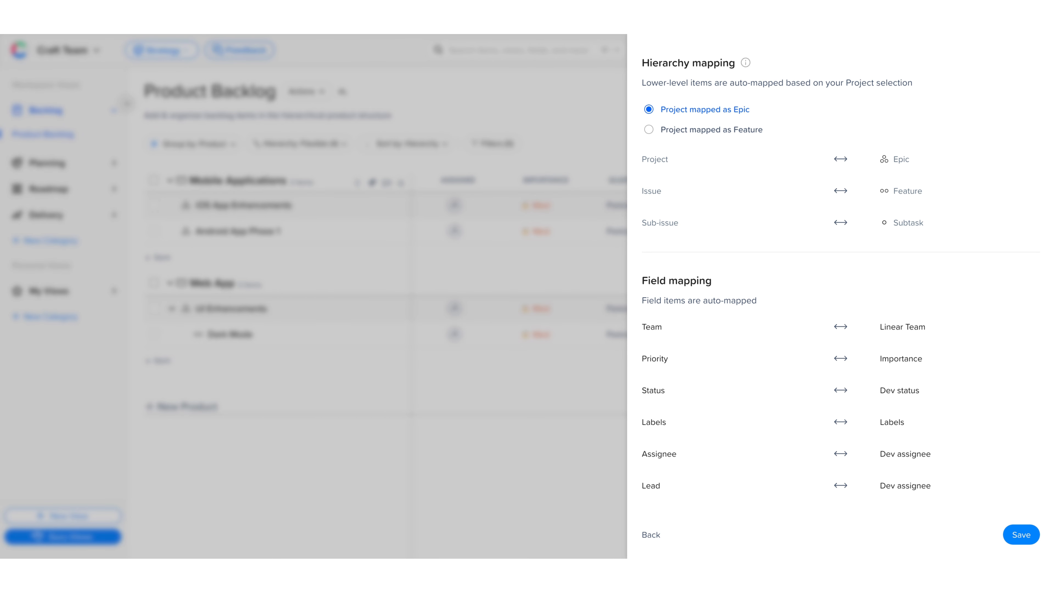
pyautogui.click(1020, 536)
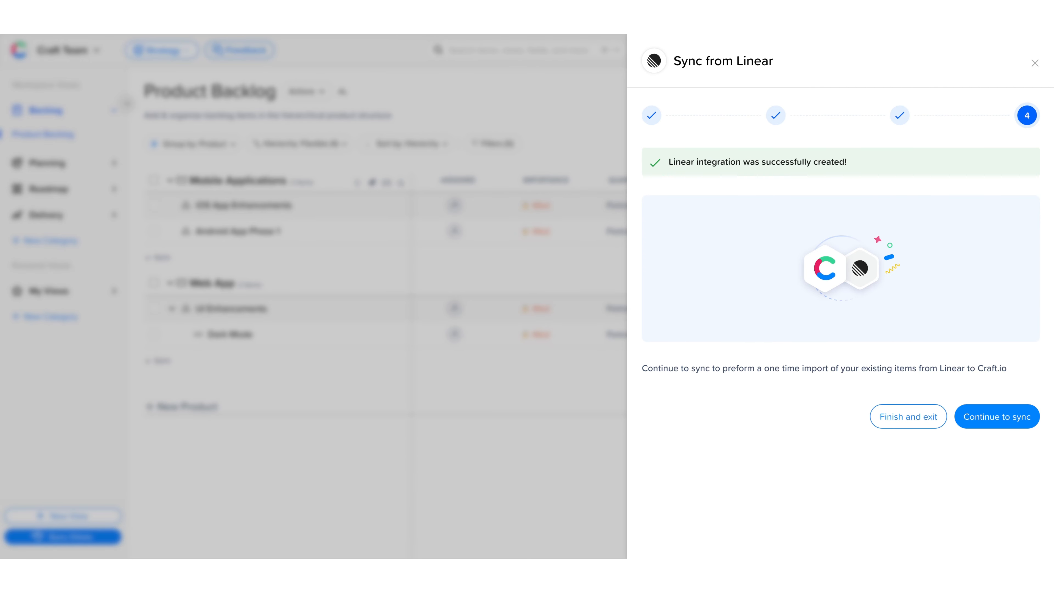
# - Run the one-time import of existing Linear items with all item types and all labels, then close the sync panel
pyautogui.click(998, 427)
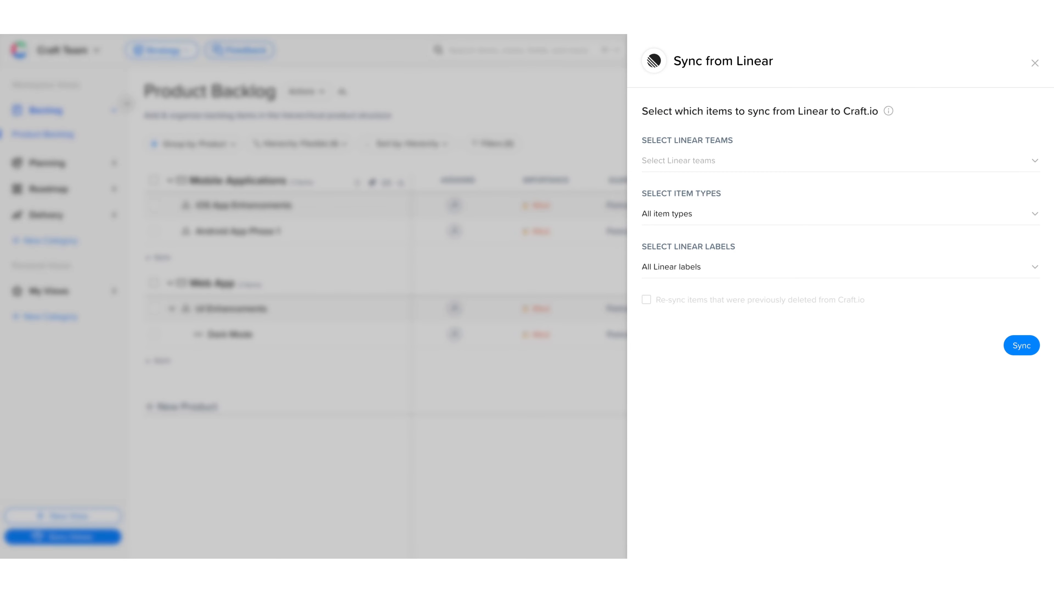
pyautogui.click(1024, 349)
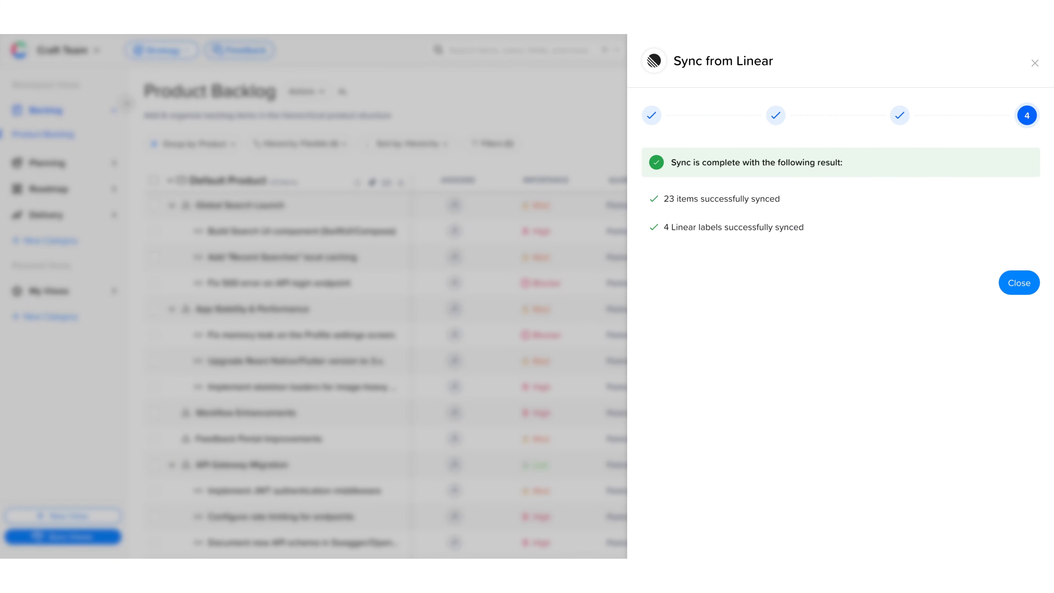
pyautogui.click(1020, 285)
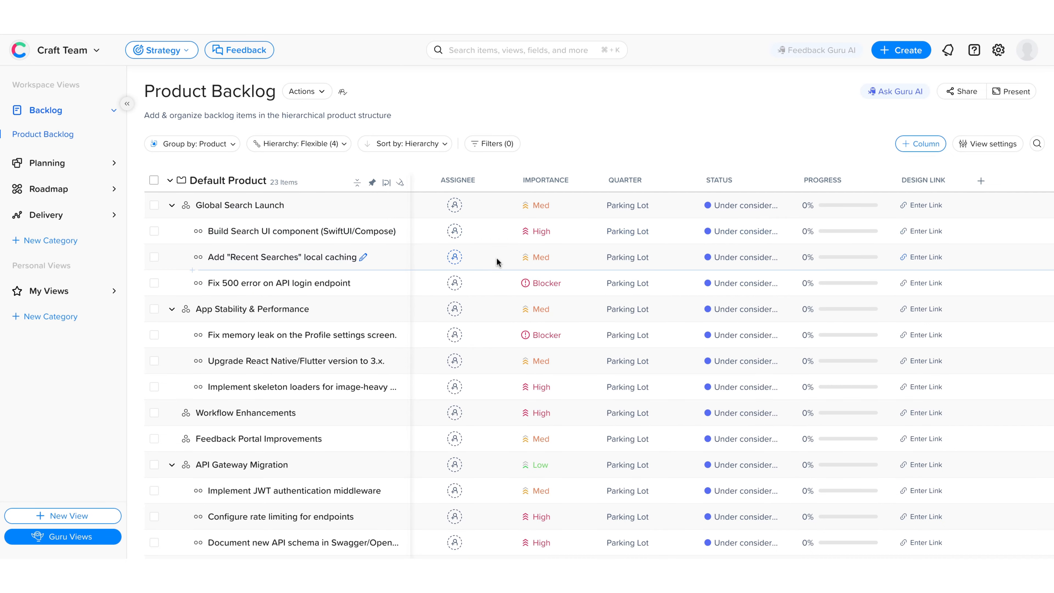
# - Open the iOS App Enhancements epic, set its Linear team to Mobile, and sync the item to Linear
pyautogui.scroll(-15, 498, 261)
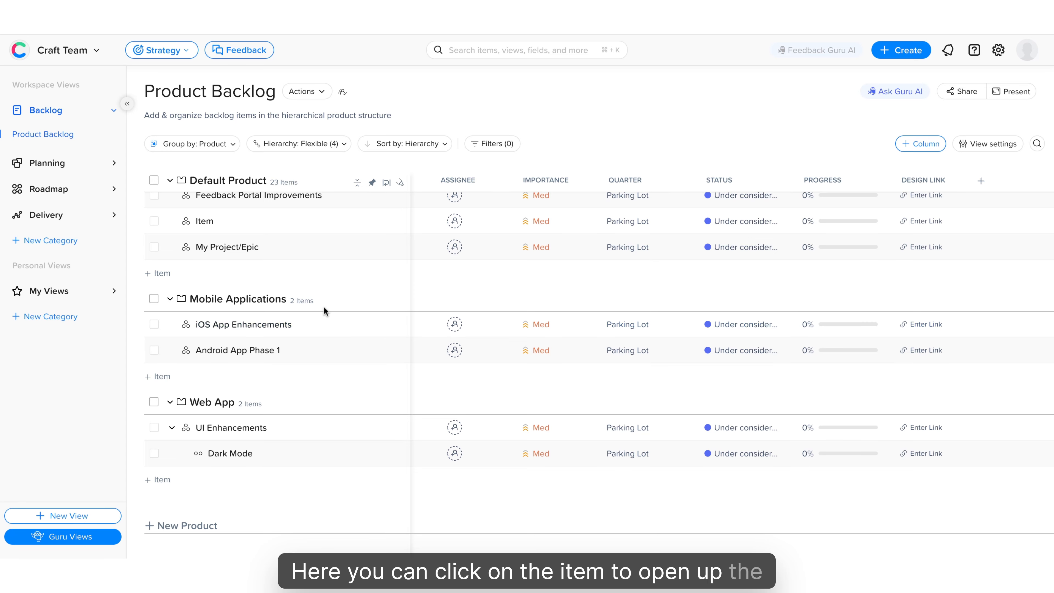
pyautogui.click(253, 326)
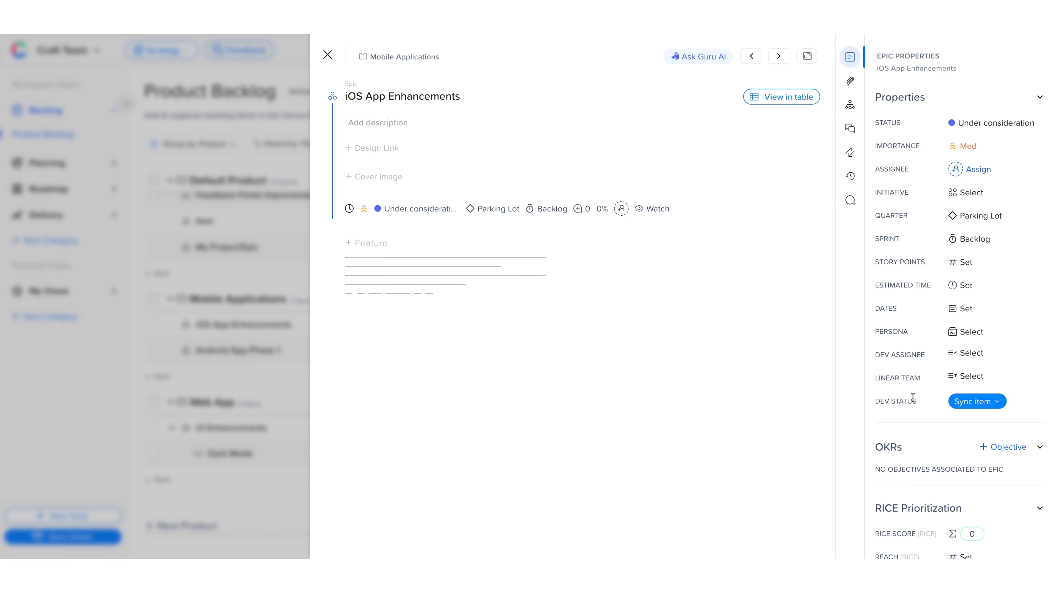
pyautogui.click(971, 376)
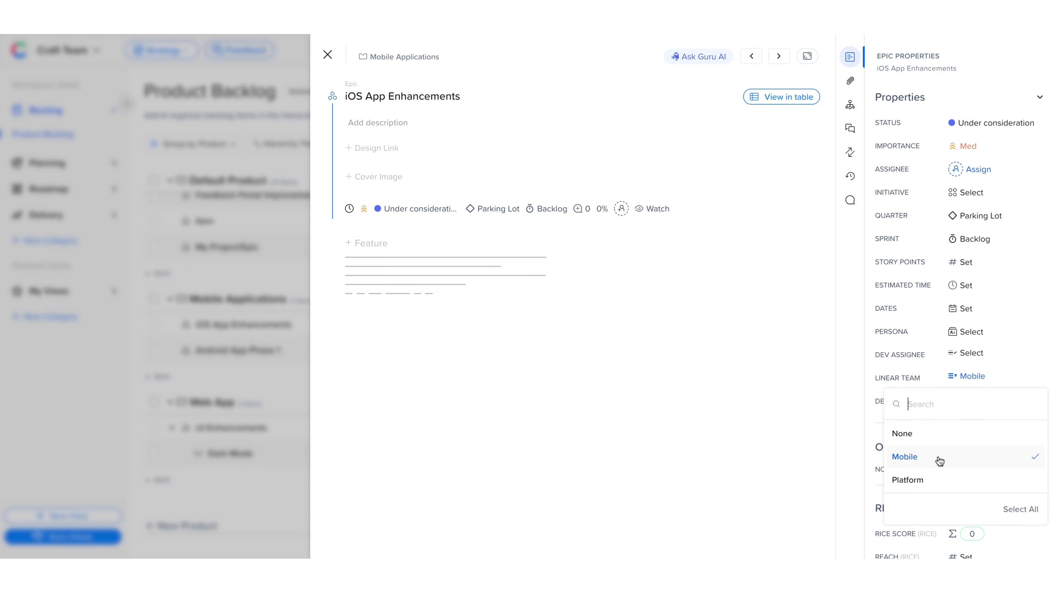
pyautogui.click(1033, 374)
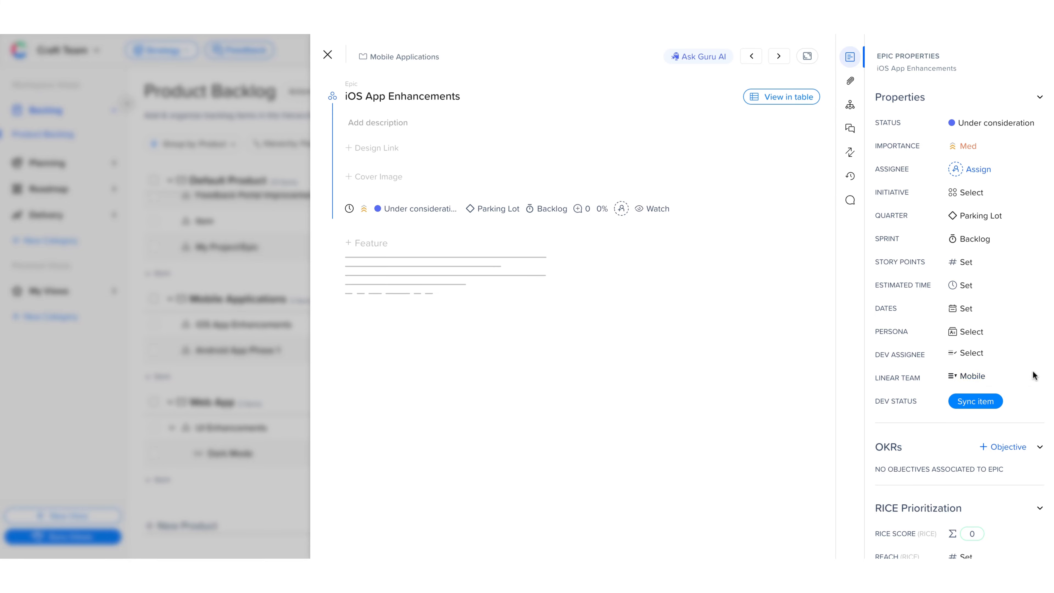
pyautogui.click(993, 403)
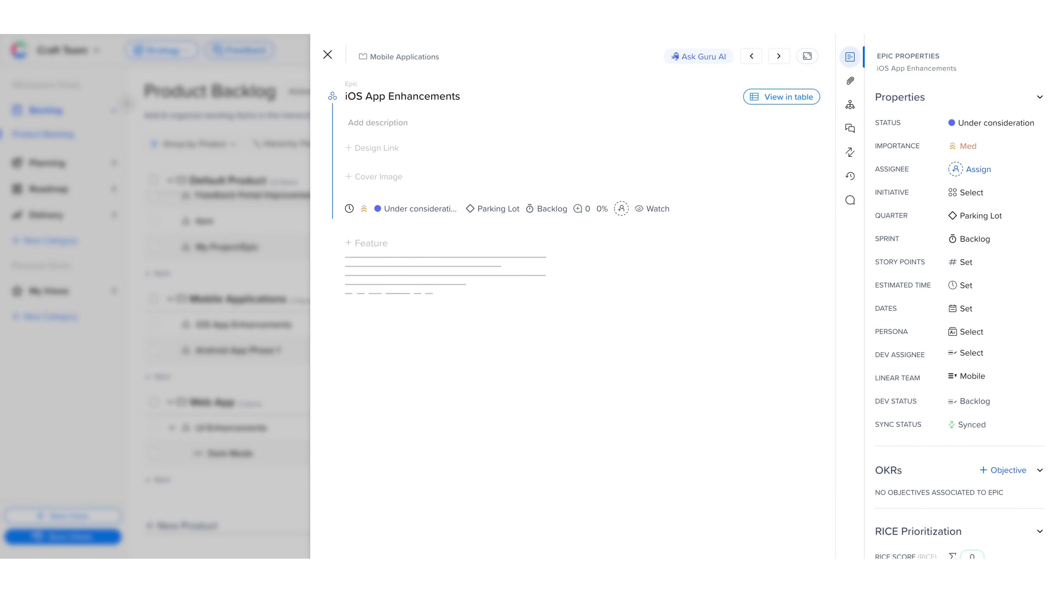
# - Close the epic and open the workspace's Workflow & Statuses settings at the Dev to Craft.io status mapping
pyautogui.click(303, 164)
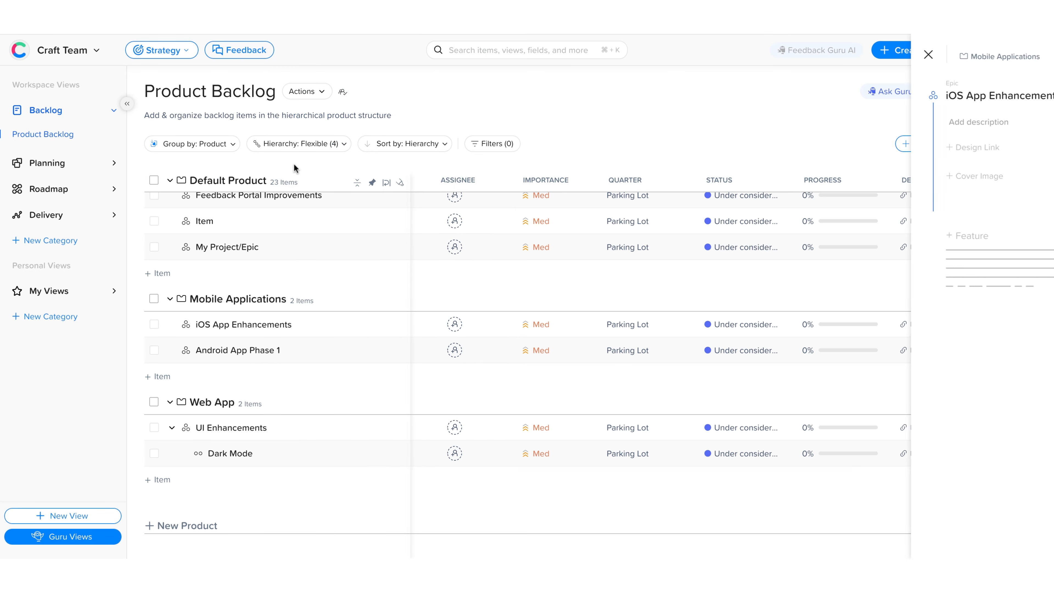
pyautogui.scroll(10, 314, 273)
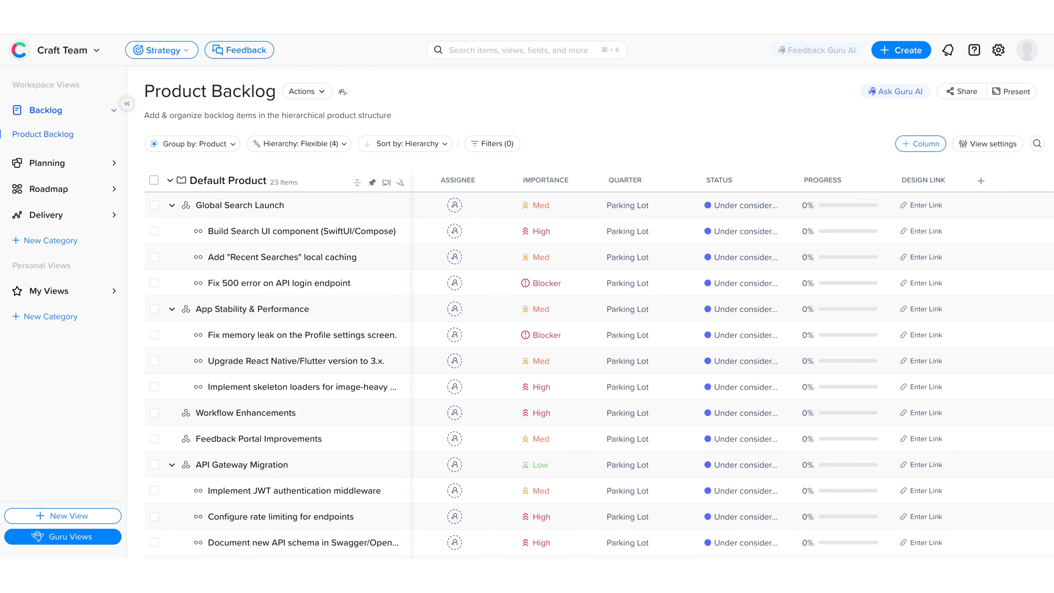
pyautogui.click(999, 51)
pyautogui.click(953, 112)
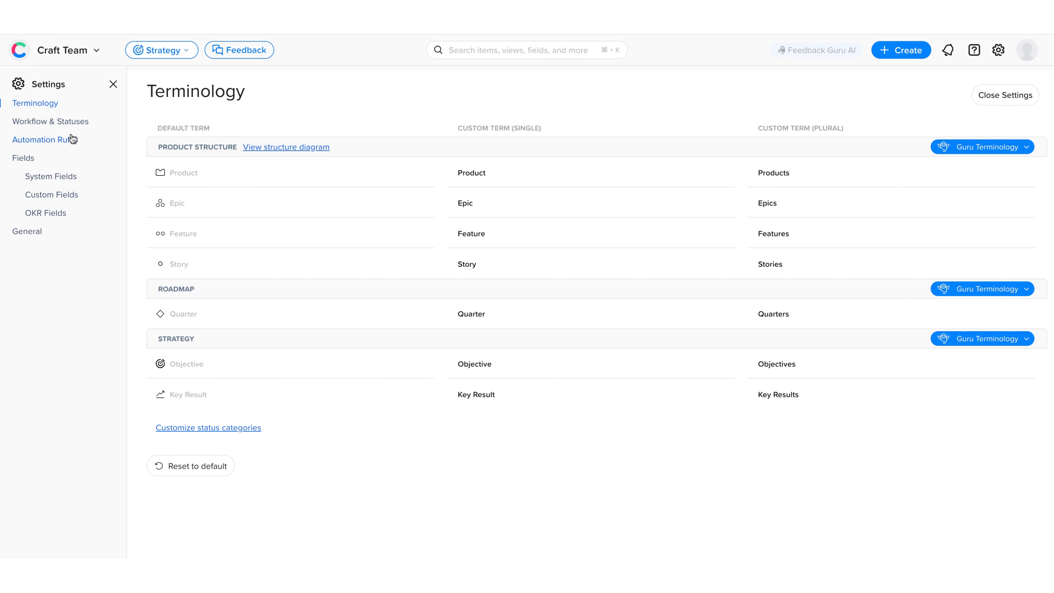
pyautogui.click(56, 123)
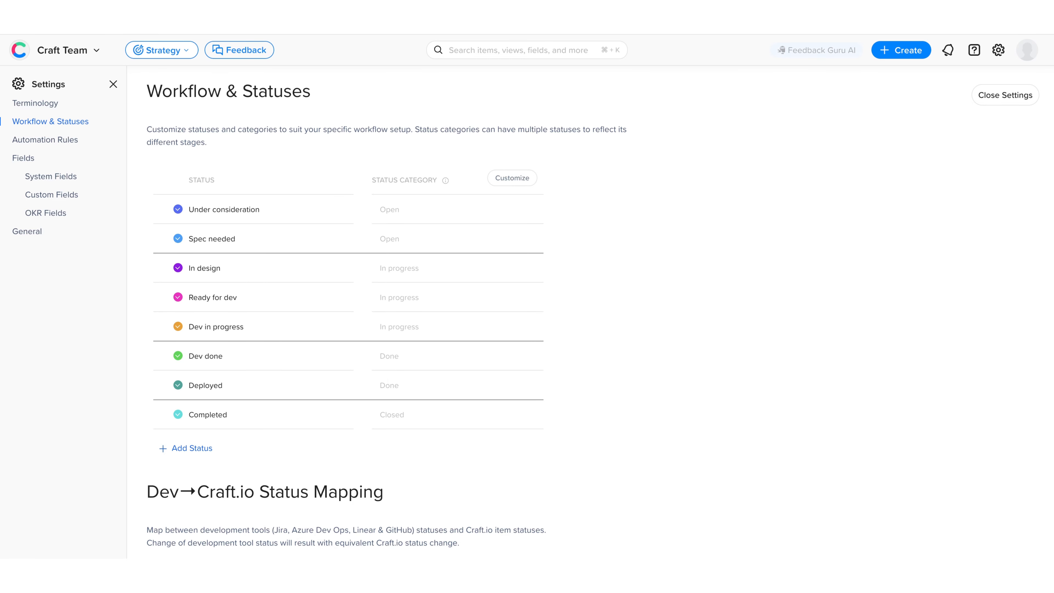
pyautogui.scroll(-5, 350, 168)
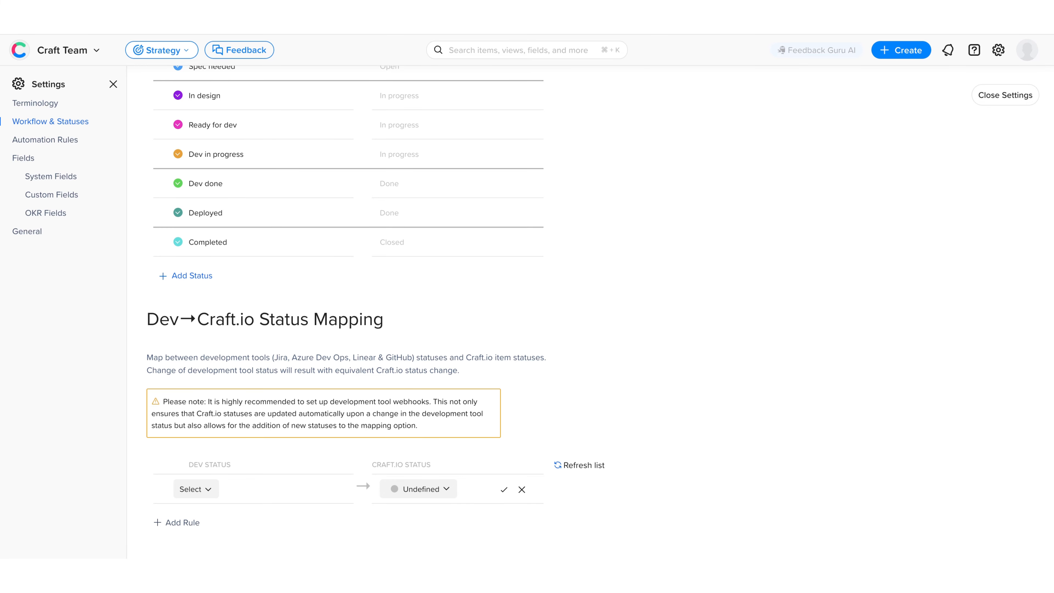
# - Map the dev status Todo to the Craft.io status Ready for dev and save the mapping rule
pyautogui.click(206, 490)
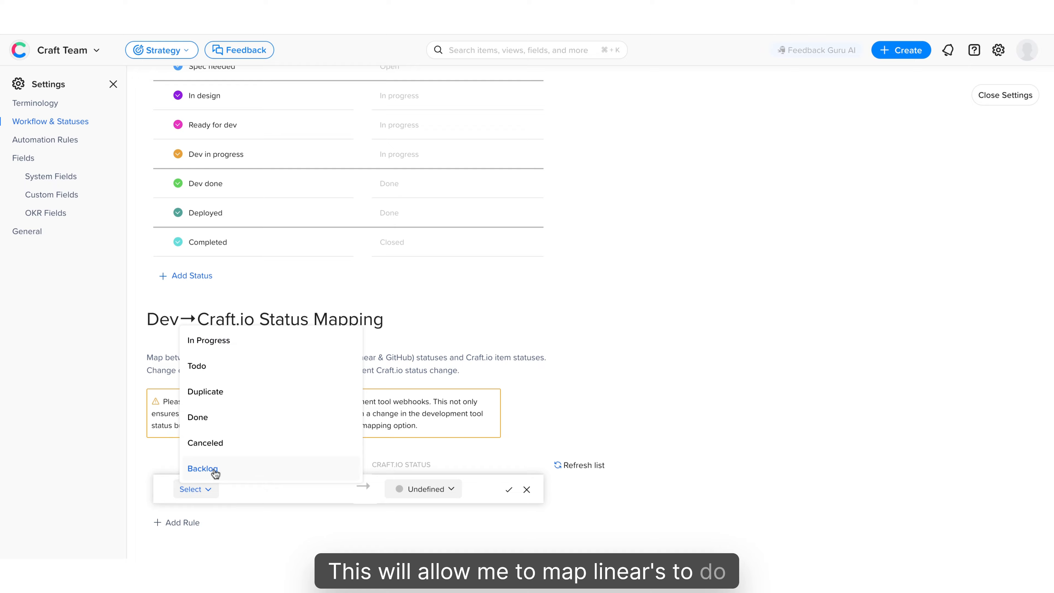
pyautogui.click(201, 373)
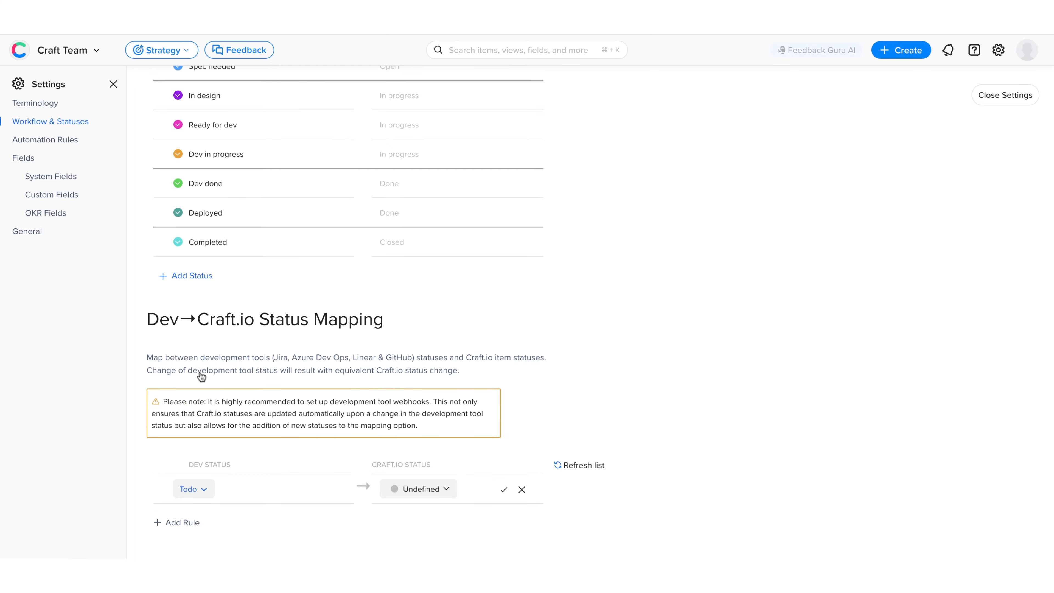
pyautogui.click(420, 490)
pyautogui.click(432, 367)
pyautogui.click(504, 489)
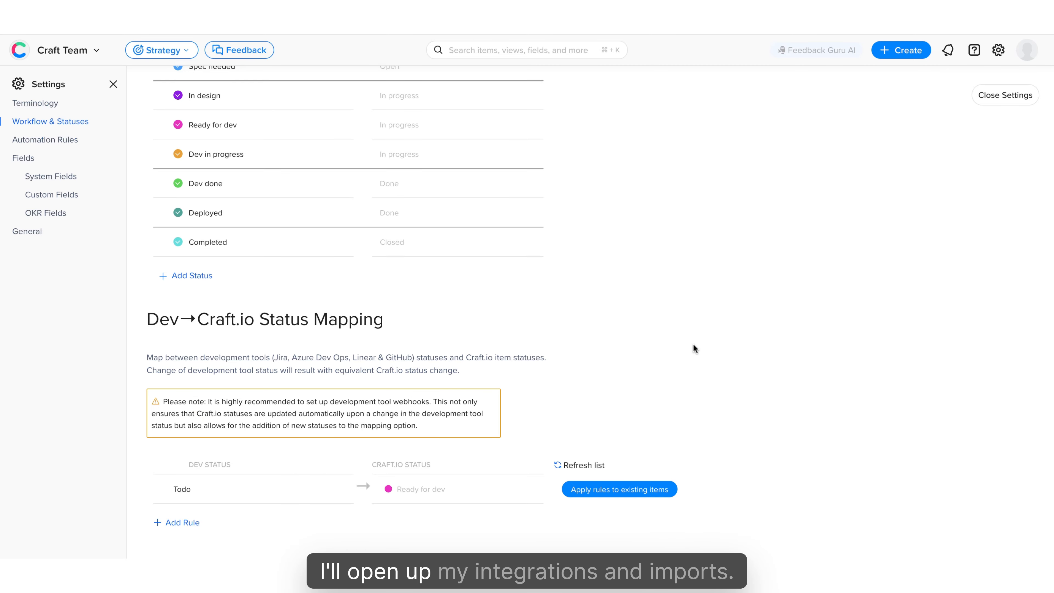
# - Open the webhook setup of the Linear App integration and copy the workspace's unique Craft.io webhook URL
pyautogui.click(1000, 51)
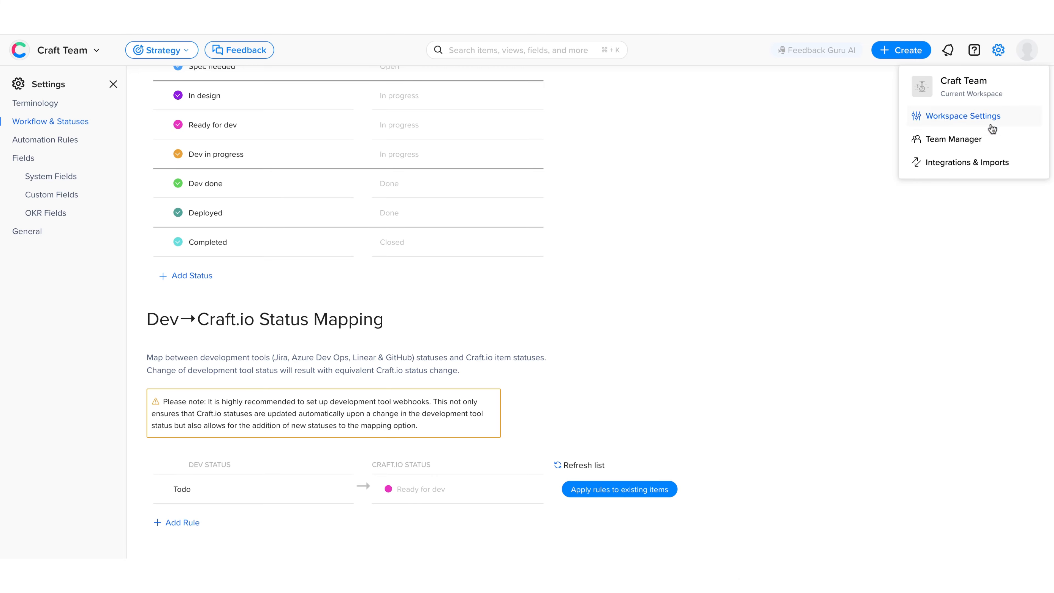
pyautogui.click(997, 167)
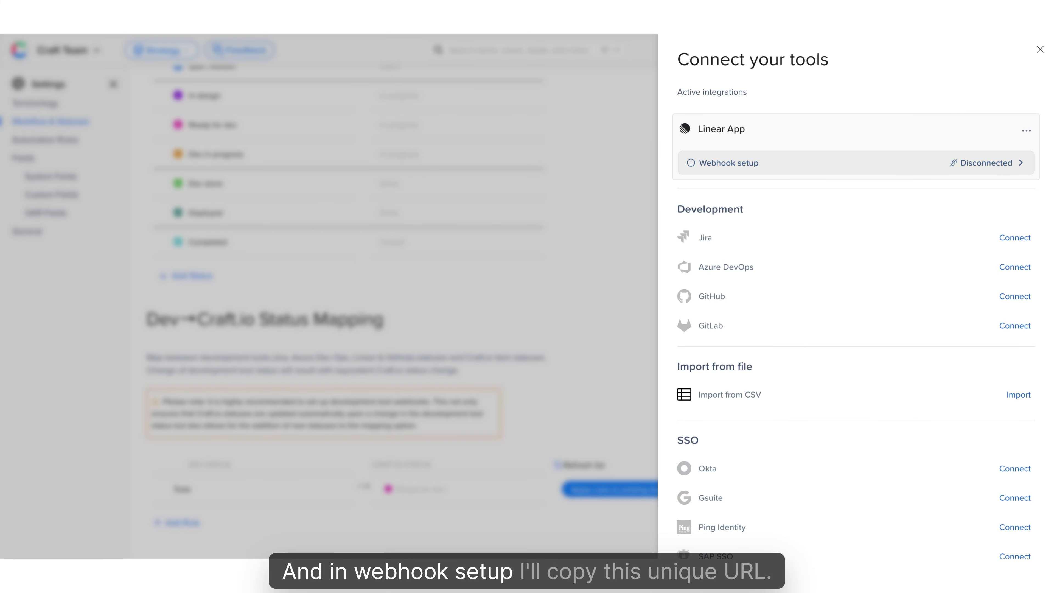
pyautogui.click(998, 163)
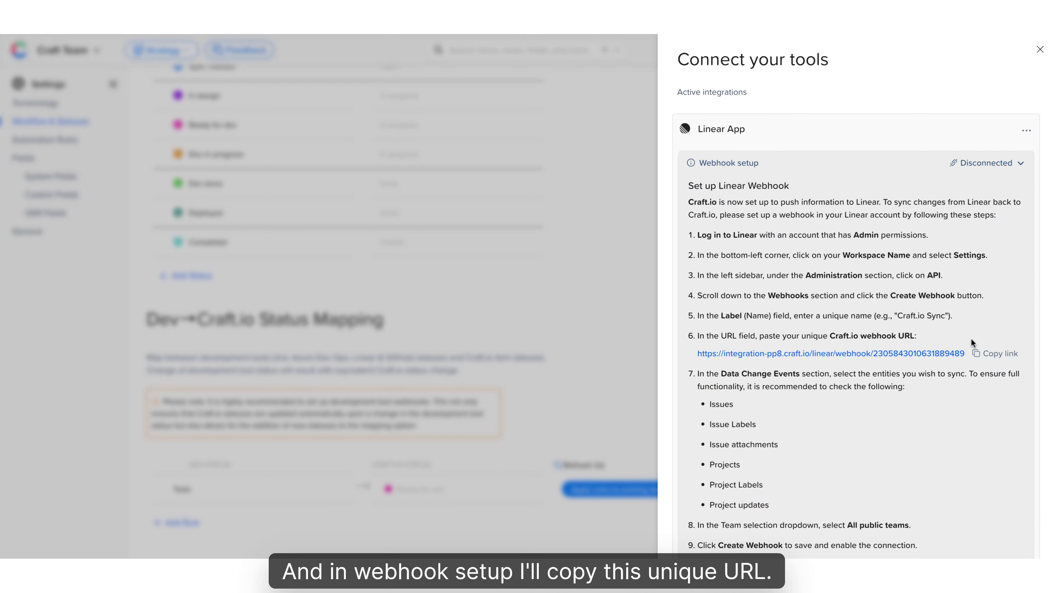
pyautogui.click(987, 355)
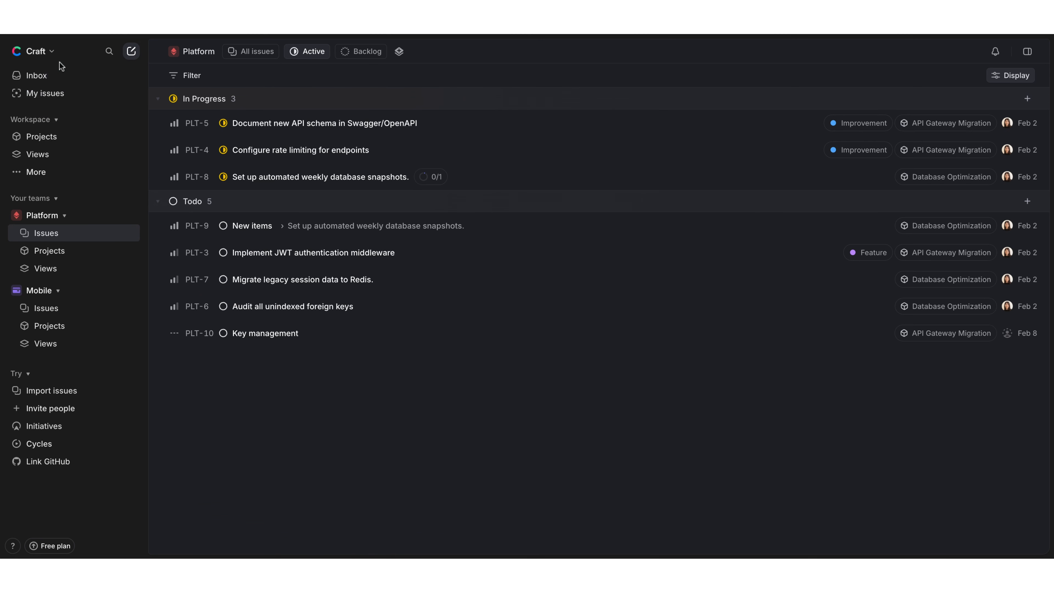
# - Switch to Linear and start a new webhook from the workspace's API administration settings
pyautogui.click(46, 51)
pyautogui.click(35, 75)
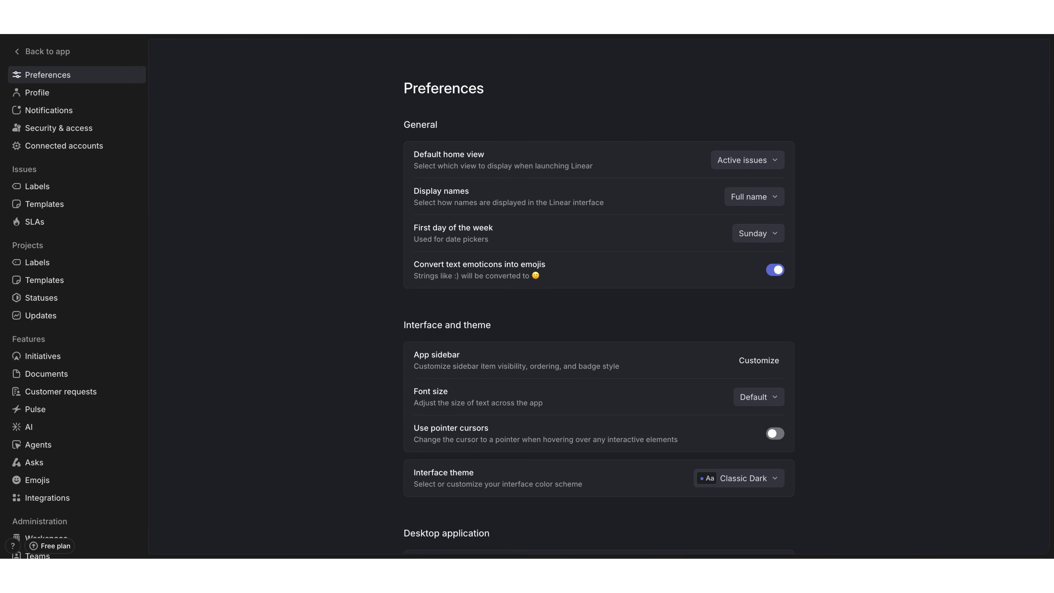
pyautogui.scroll(-4, 75, 290)
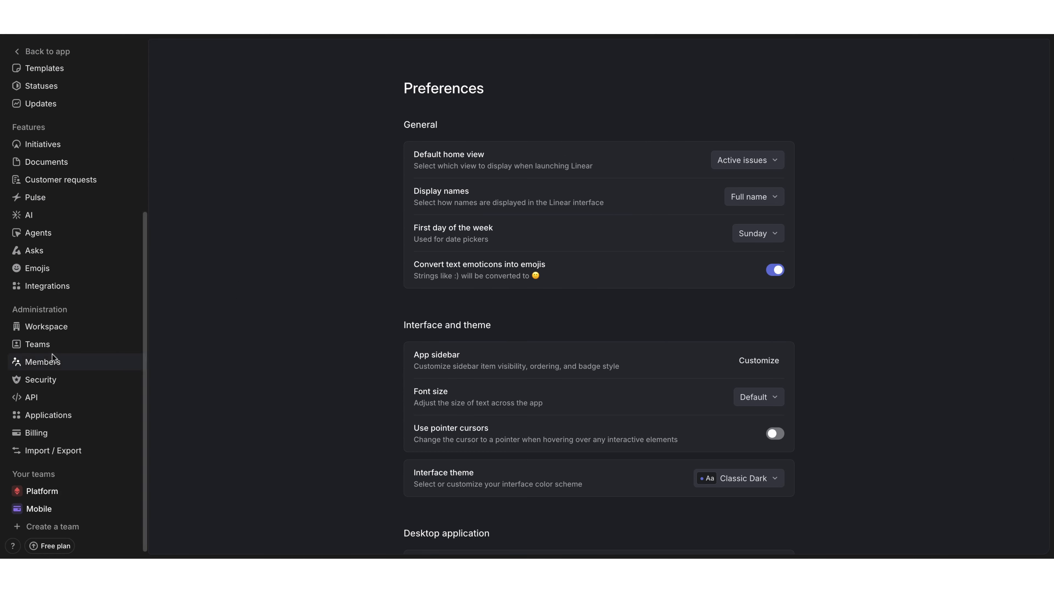
pyautogui.click(34, 398)
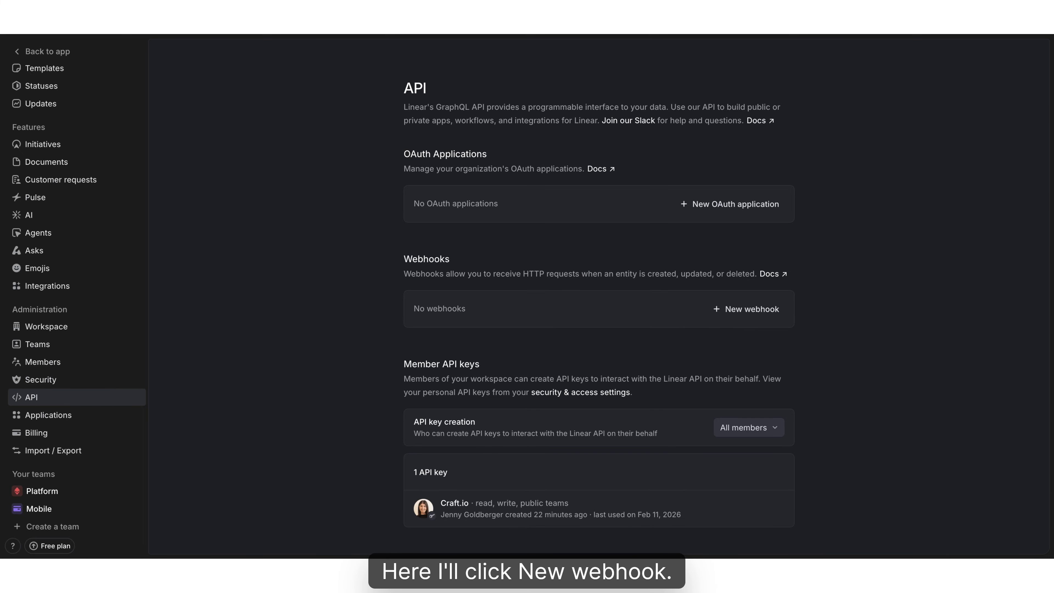
pyautogui.click(747, 309)
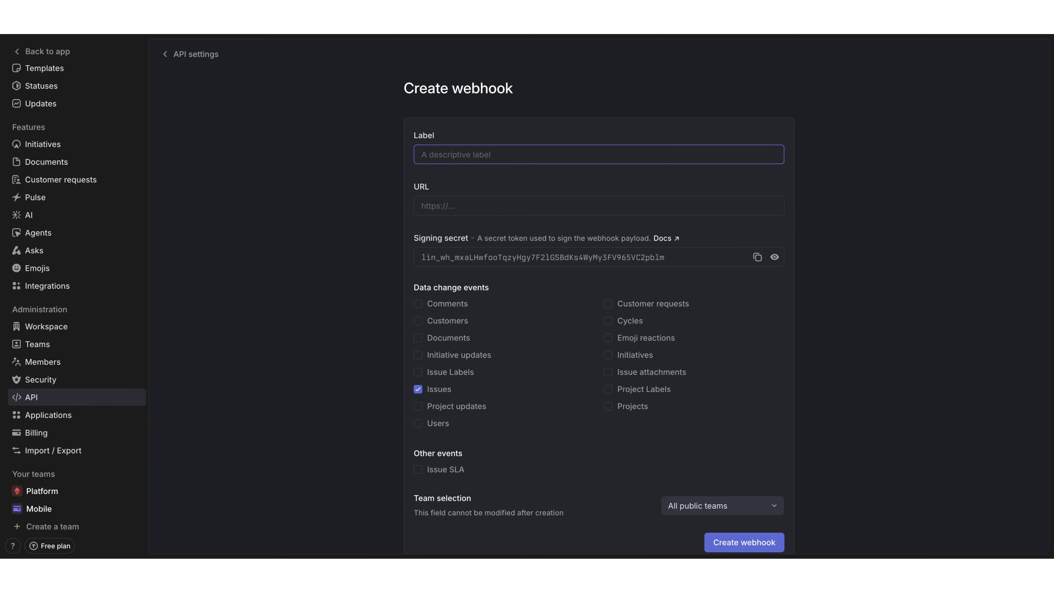
# - Label the new webhook Craftio and paste the copied Craft.io webhook URL as its URL
pyautogui.write('Craftio')
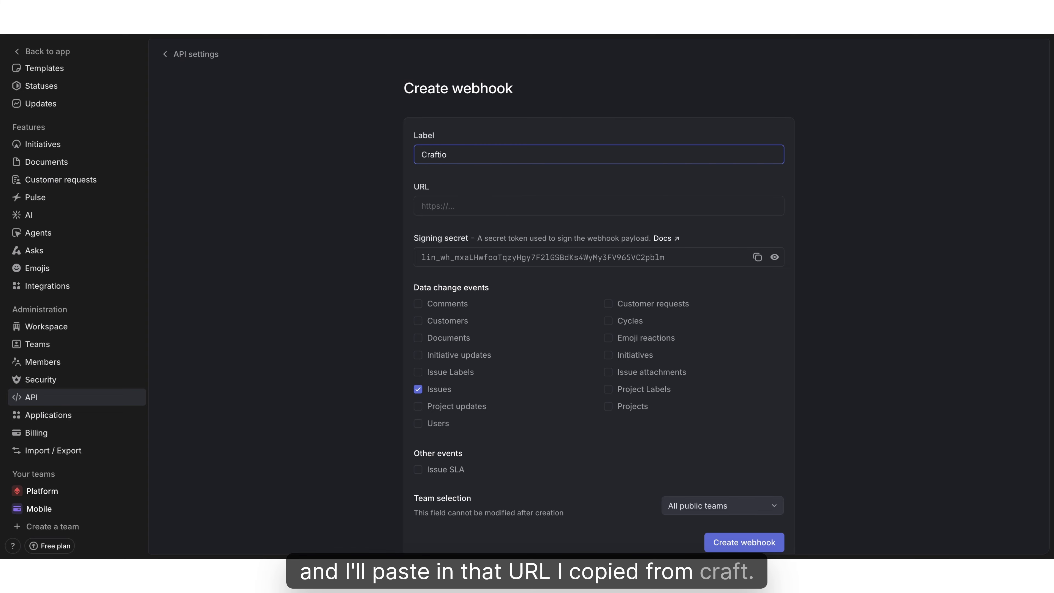
pyautogui.click(585, 212)
pyautogui.hotkey('ctrl', 'v')
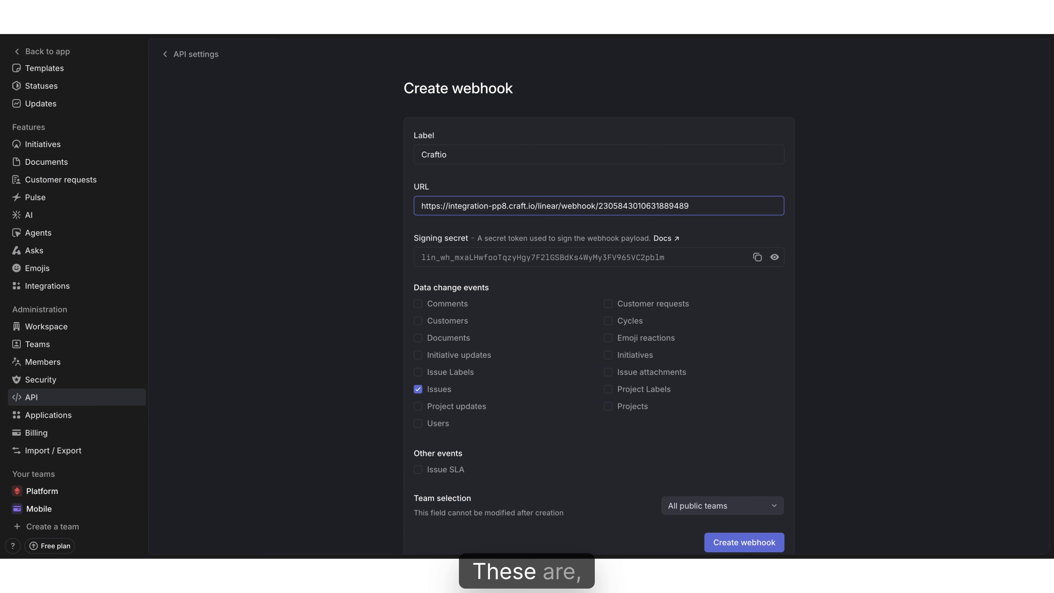
# - Enable Issue Labels, Issue attachments, Project Labels, Project updates and Projects events alongside Issues, and create the webhook for all public teams
pyautogui.click(418, 372)
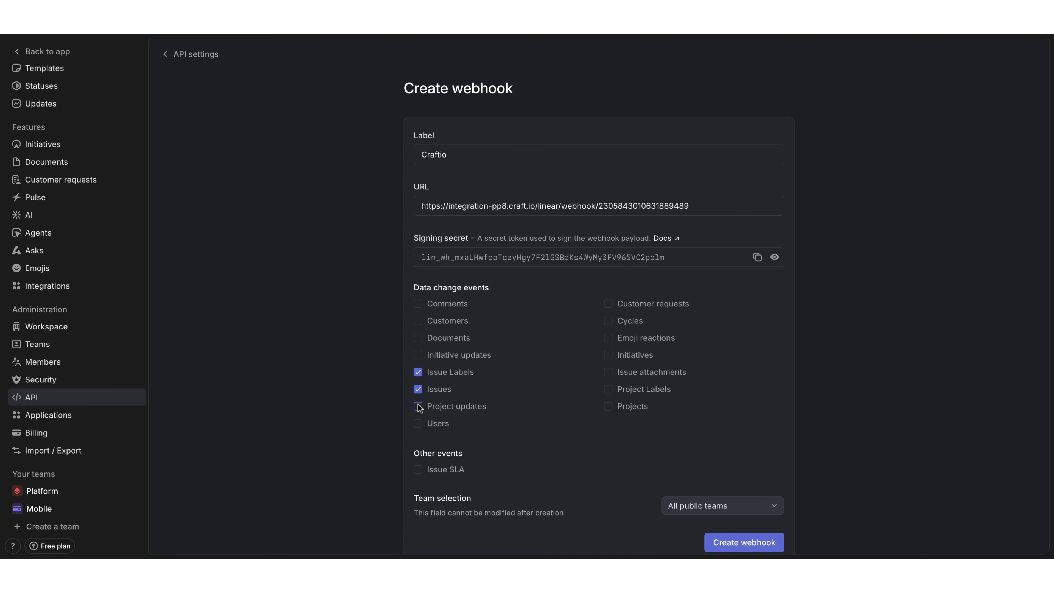
pyautogui.click(608, 373)
pyautogui.click(608, 390)
pyautogui.scroll(-1, 855, 417)
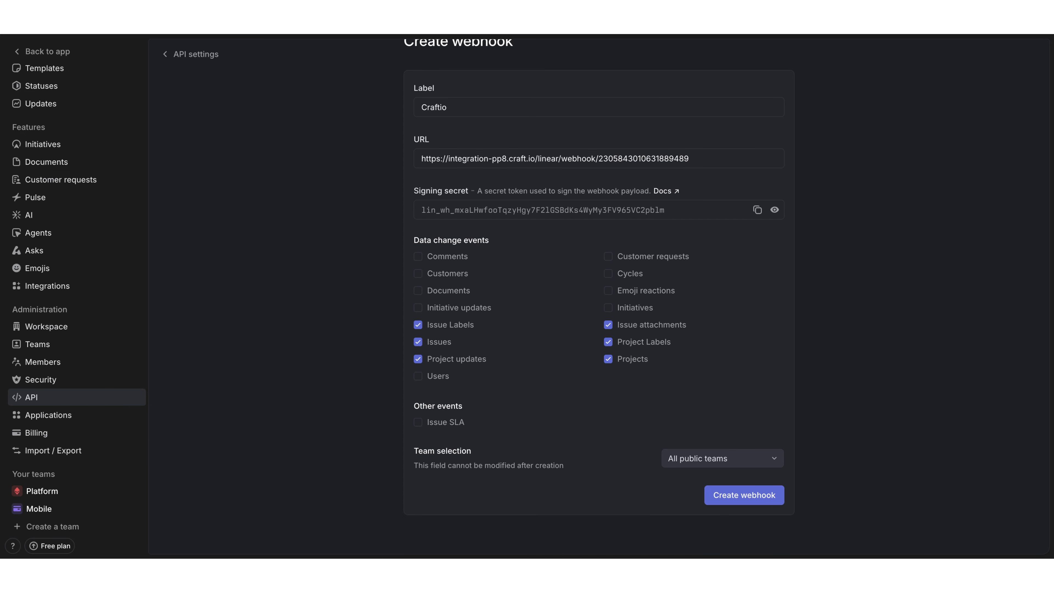
pyautogui.click(765, 493)
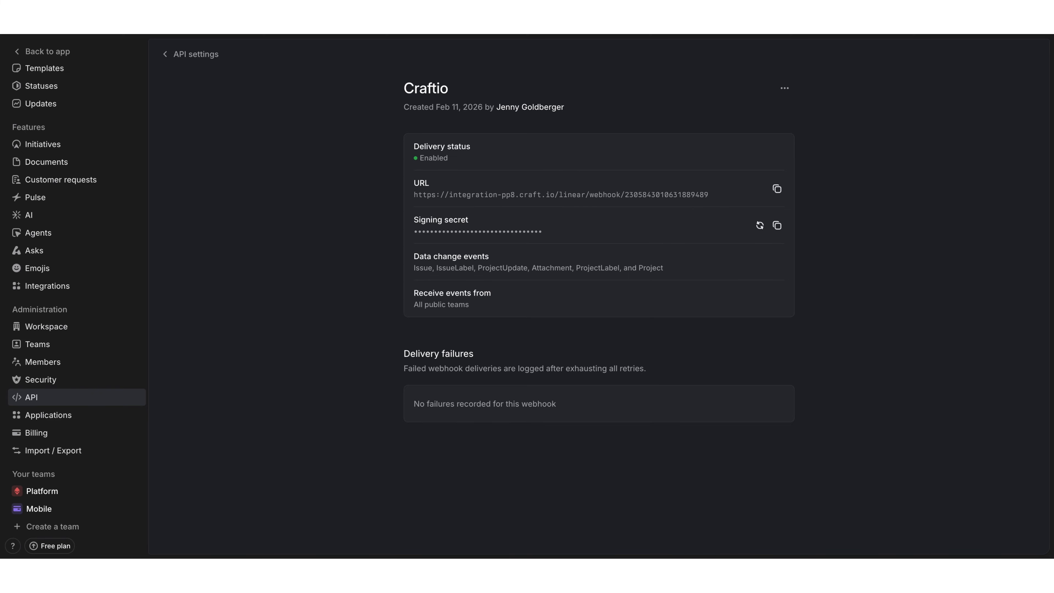
# - Leave the settings and create a project named "Test Project - Platform" in the Platform team
pyautogui.click(57, 51)
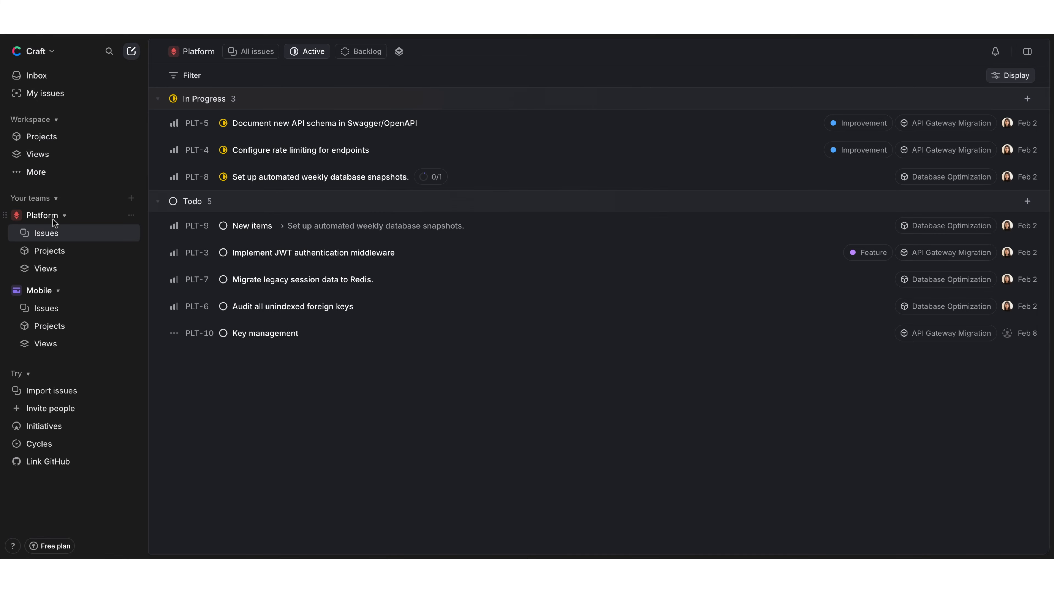
pyautogui.click(49, 251)
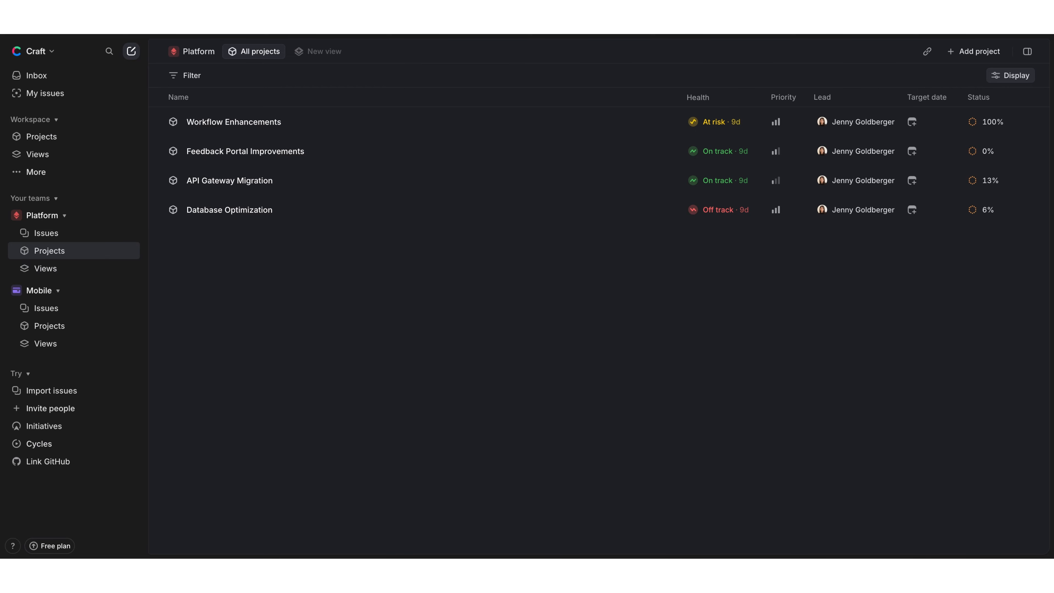
pyautogui.click(976, 52)
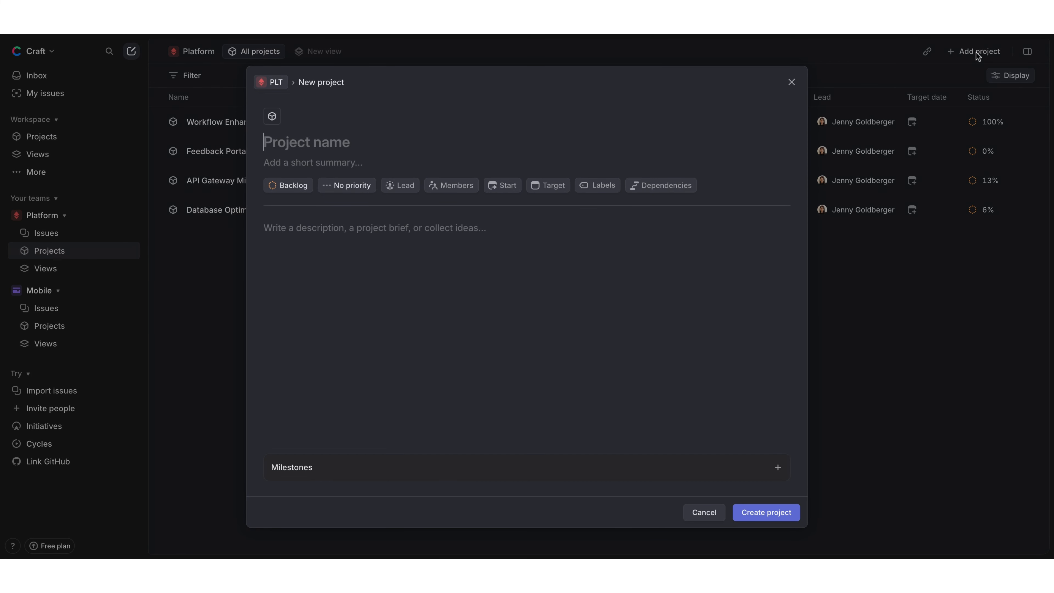
pyautogui.write('Test Project - Platform')
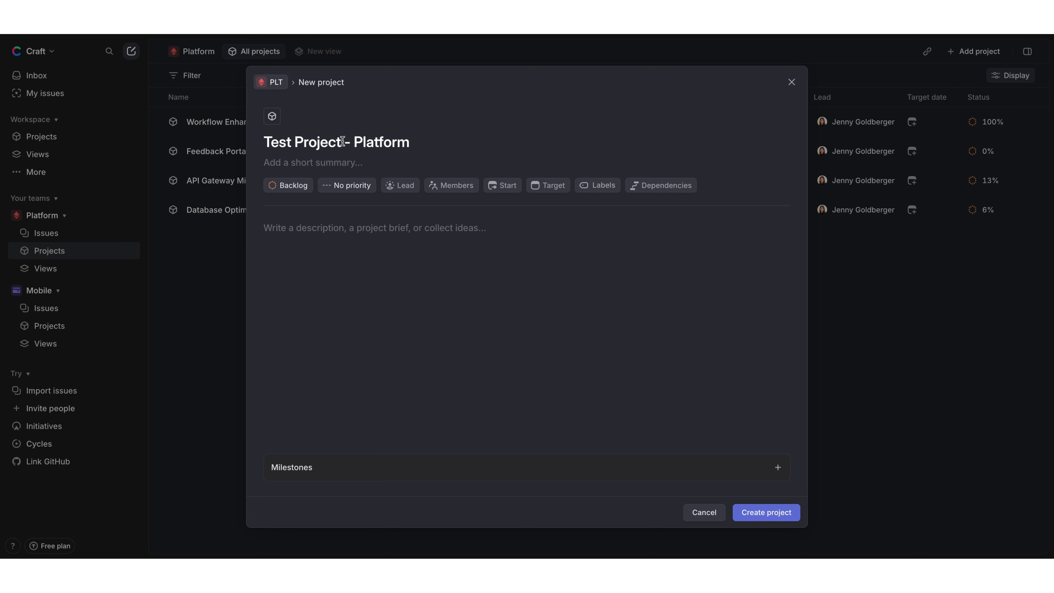
pyautogui.click(752, 509)
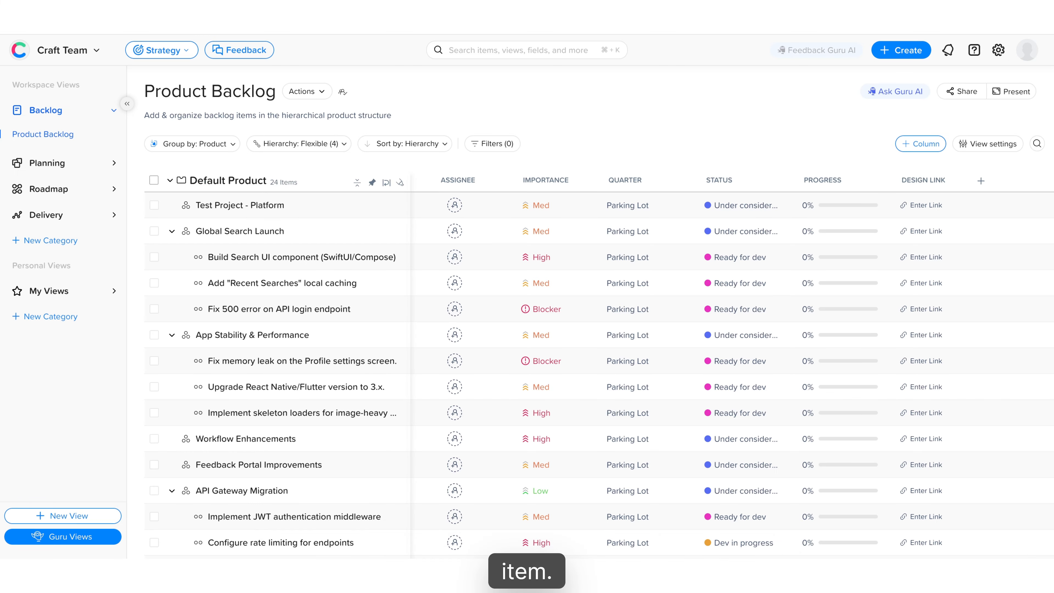
# - Switch to Craft.io and check the Test Project - Platform epic's properties and the Linear webhook's connection status
pyautogui.click(235, 207)
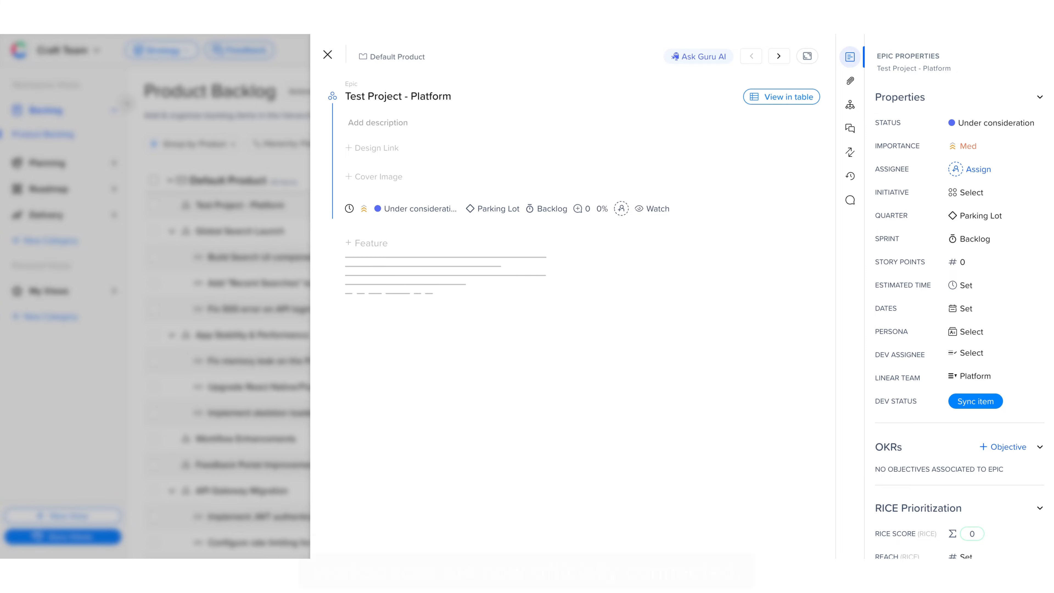
pyautogui.click(236, 161)
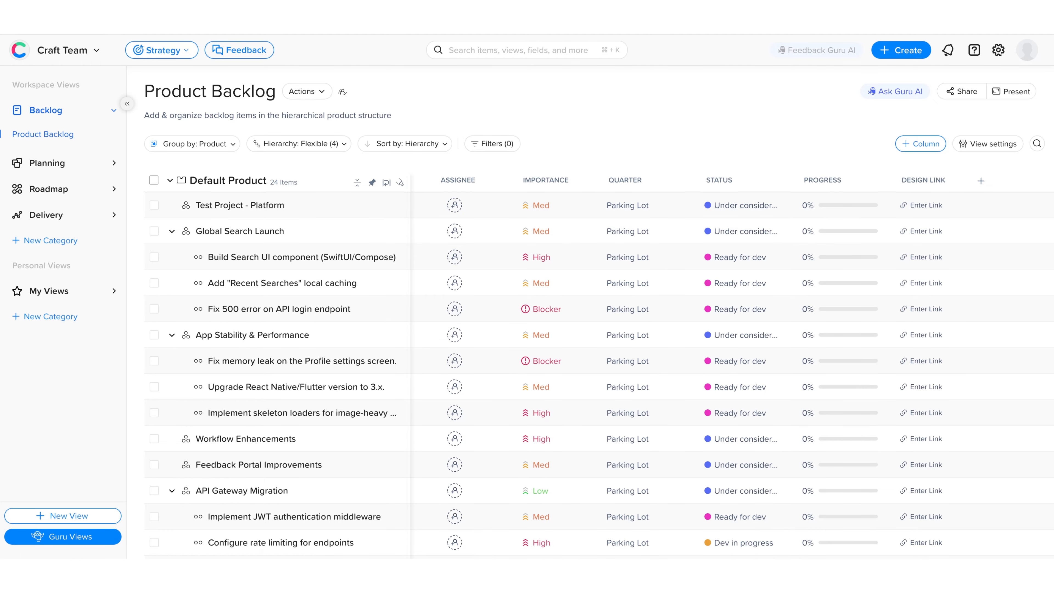
pyautogui.click(998, 51)
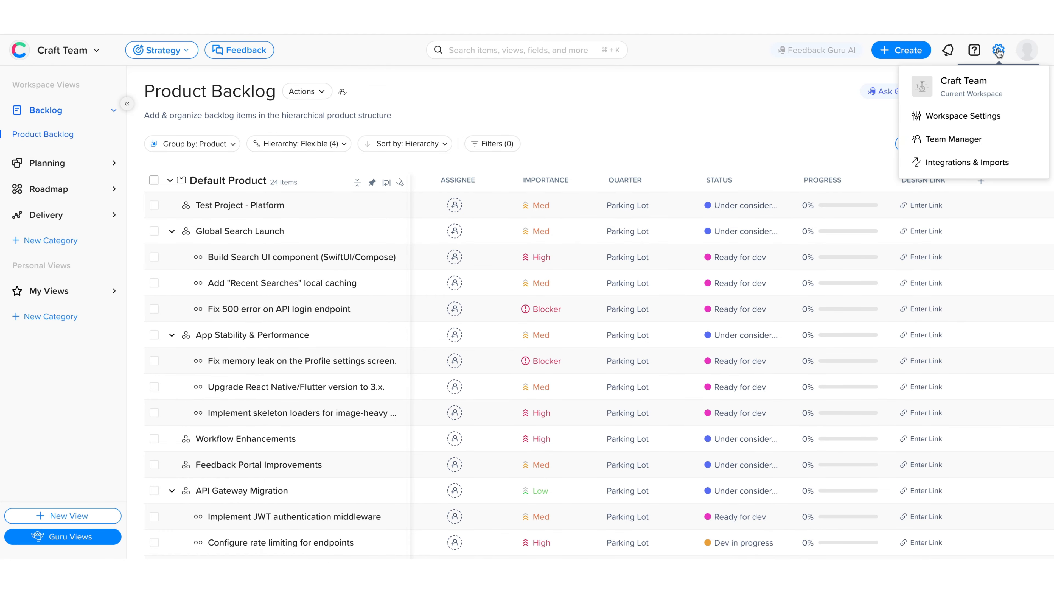
pyautogui.click(987, 162)
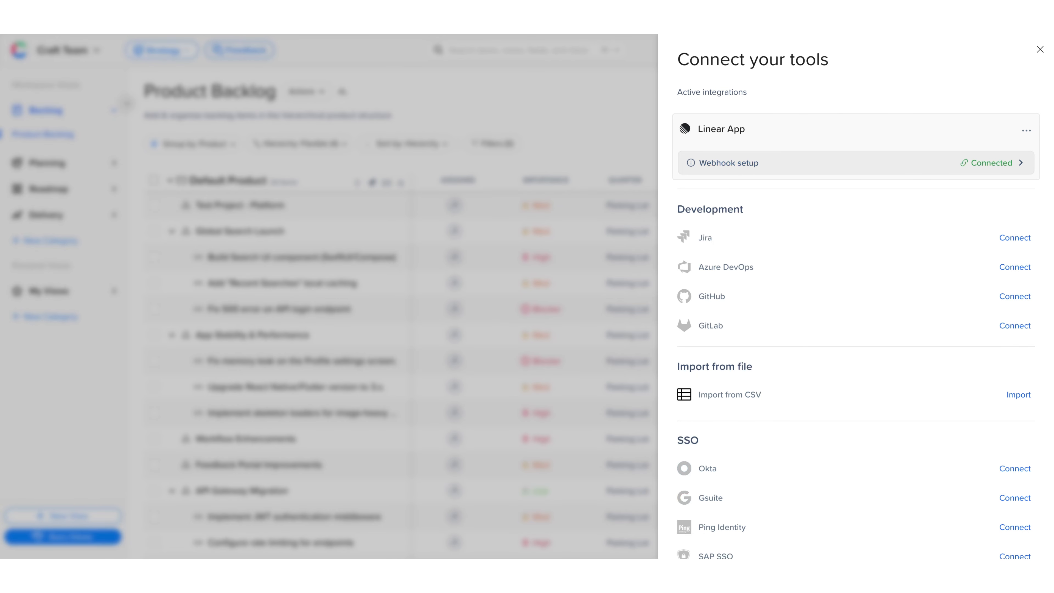
pyautogui.click(605, 114)
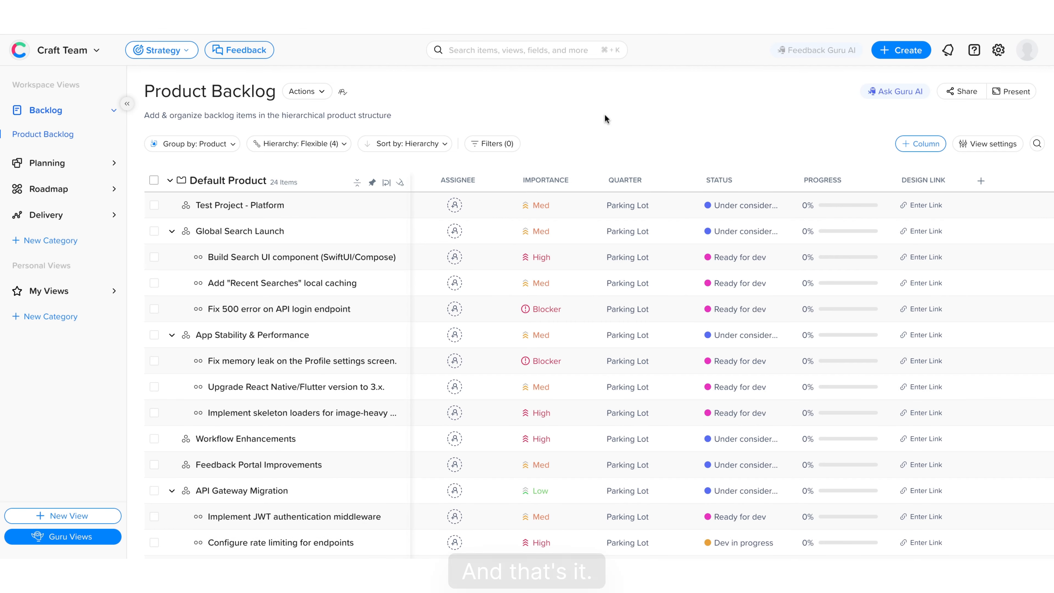